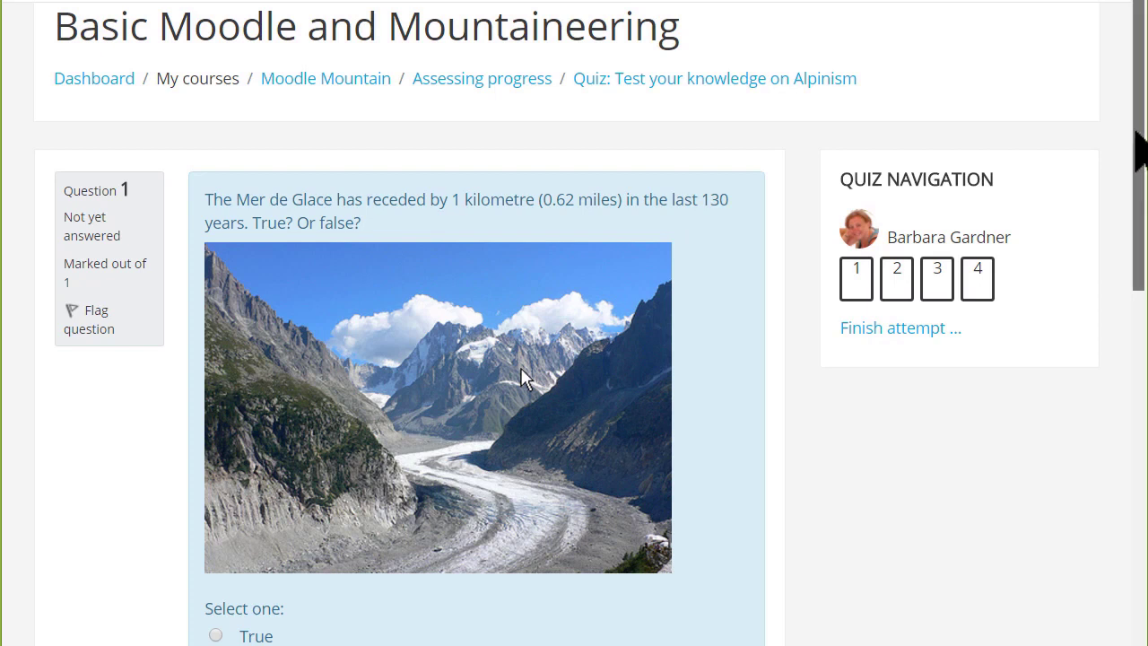
# Scroll past the Alpinism quiz questions down to the Basic French course page.
pyautogui.moveTo(1137, 133); pyautogui.dragTo(1145, 205)
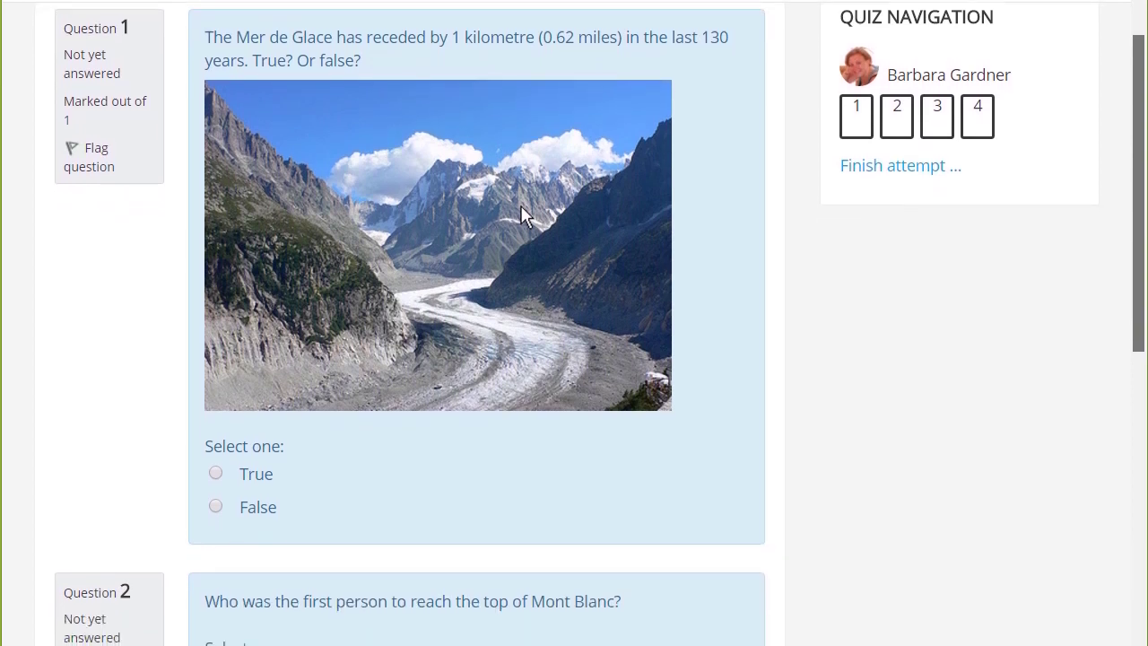
pyautogui.scroll(-1, 525, 215)
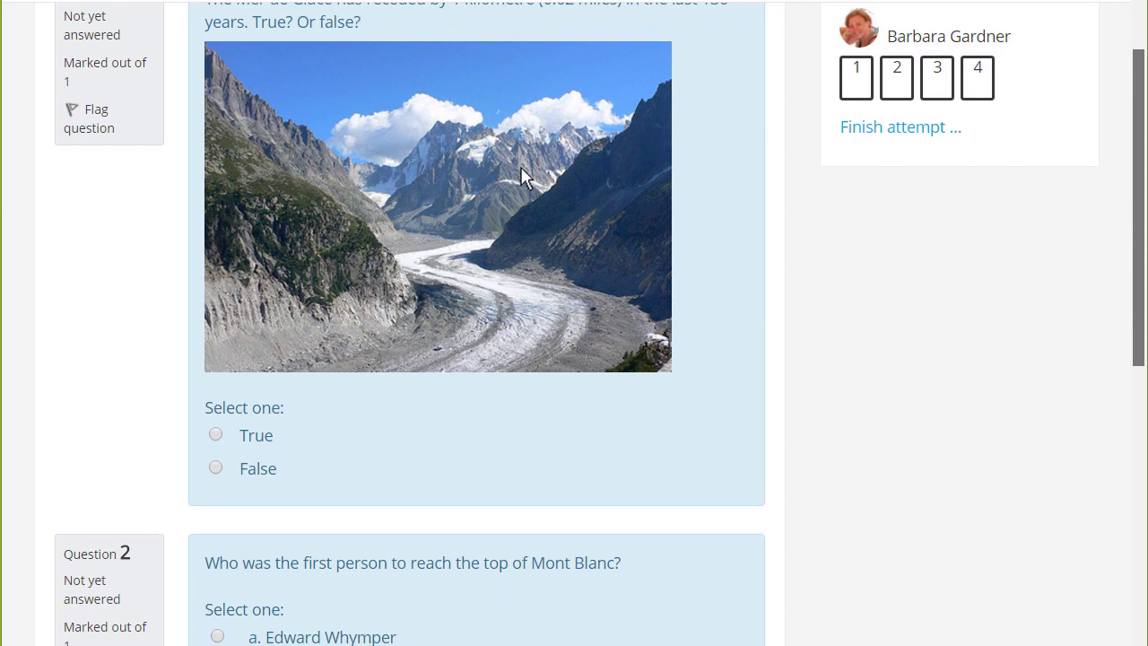
pyautogui.scroll(-2, 525, 176)
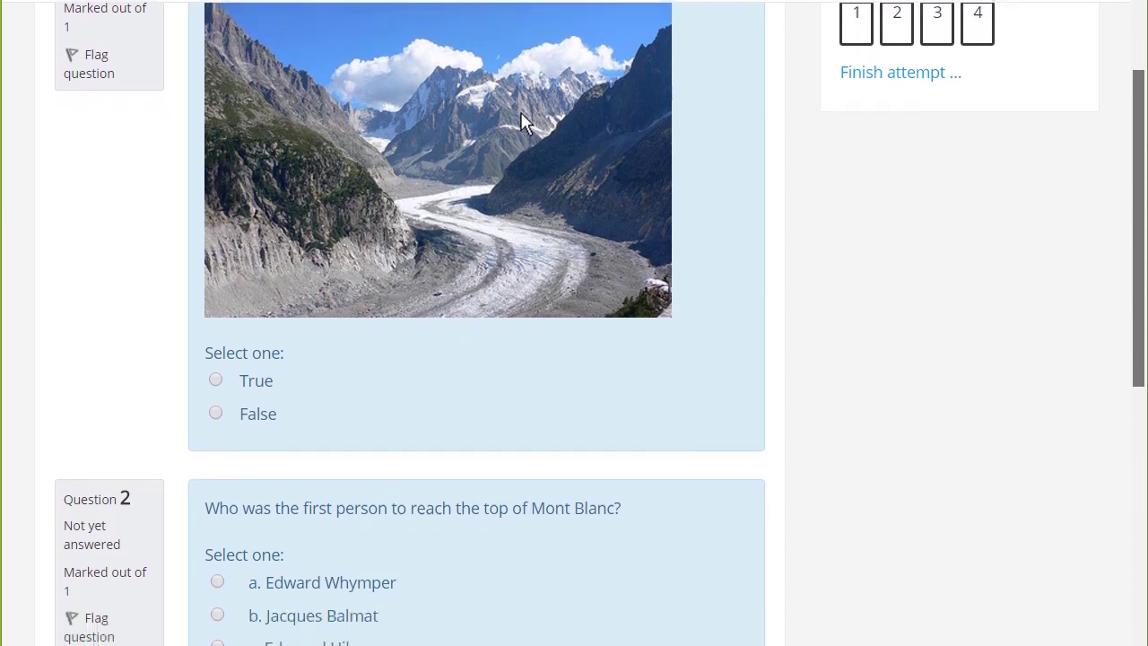
pyautogui.scroll(-3, 524, 123)
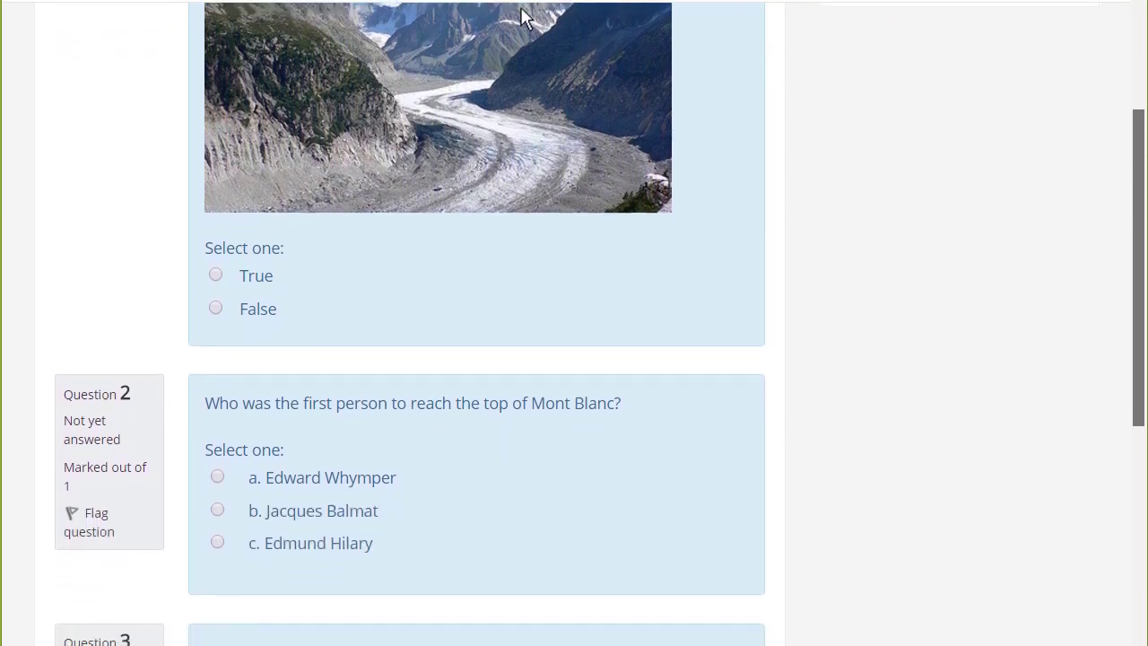
pyautogui.scroll(-2, 524, 18)
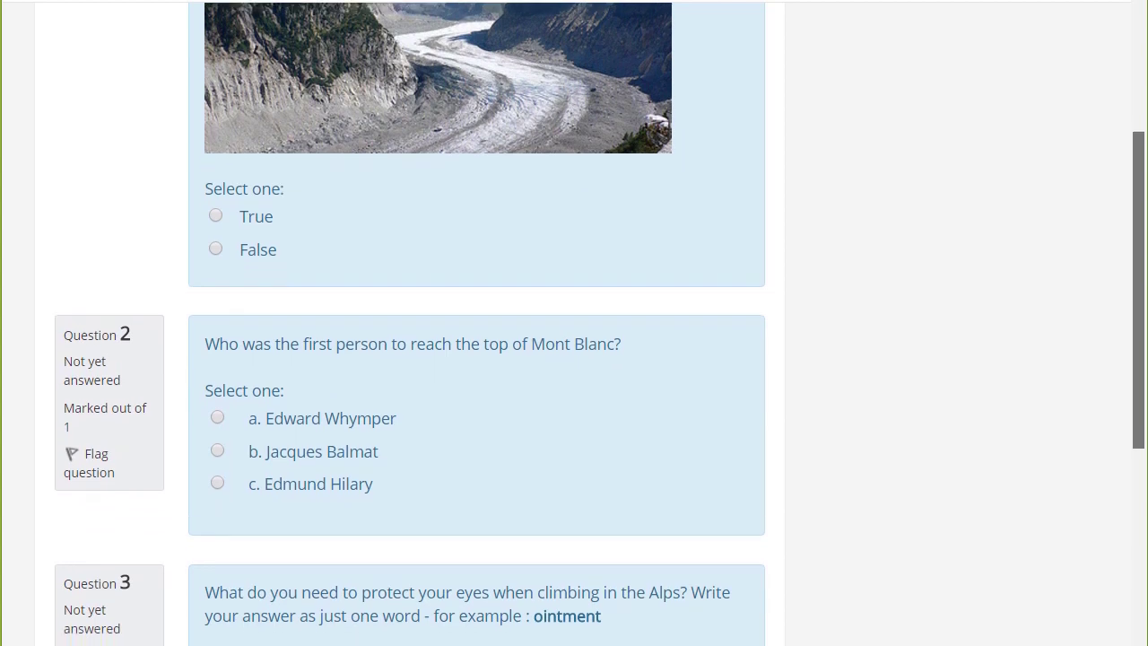
pyautogui.scroll(-3, 574, 323)
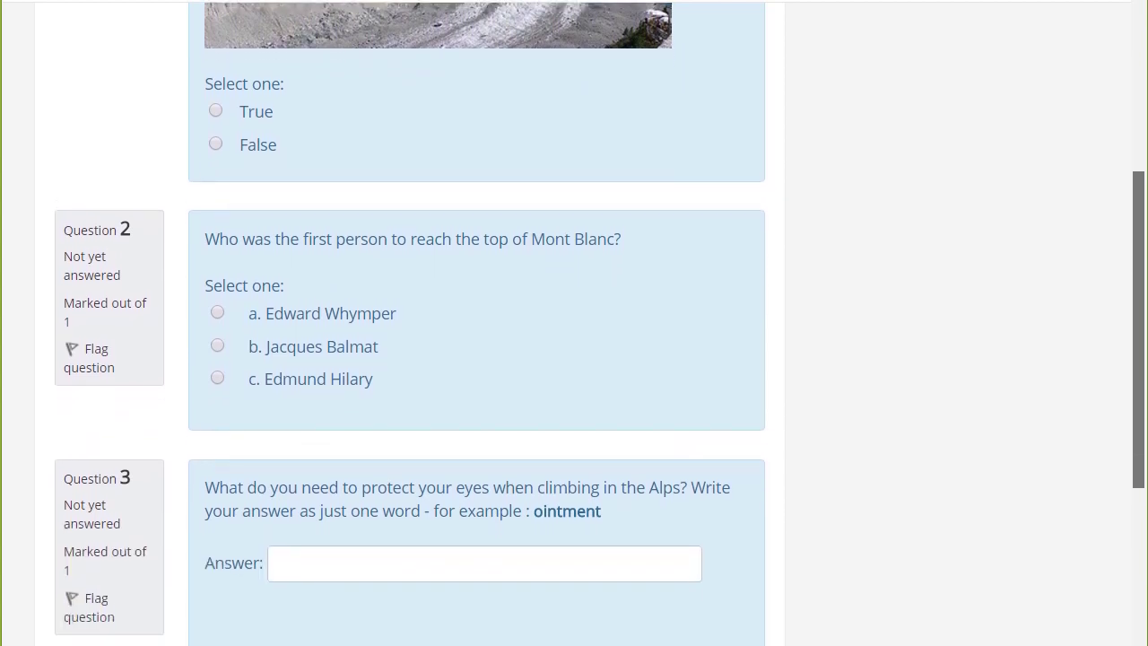
pyautogui.scroll(-3, 574, 323)
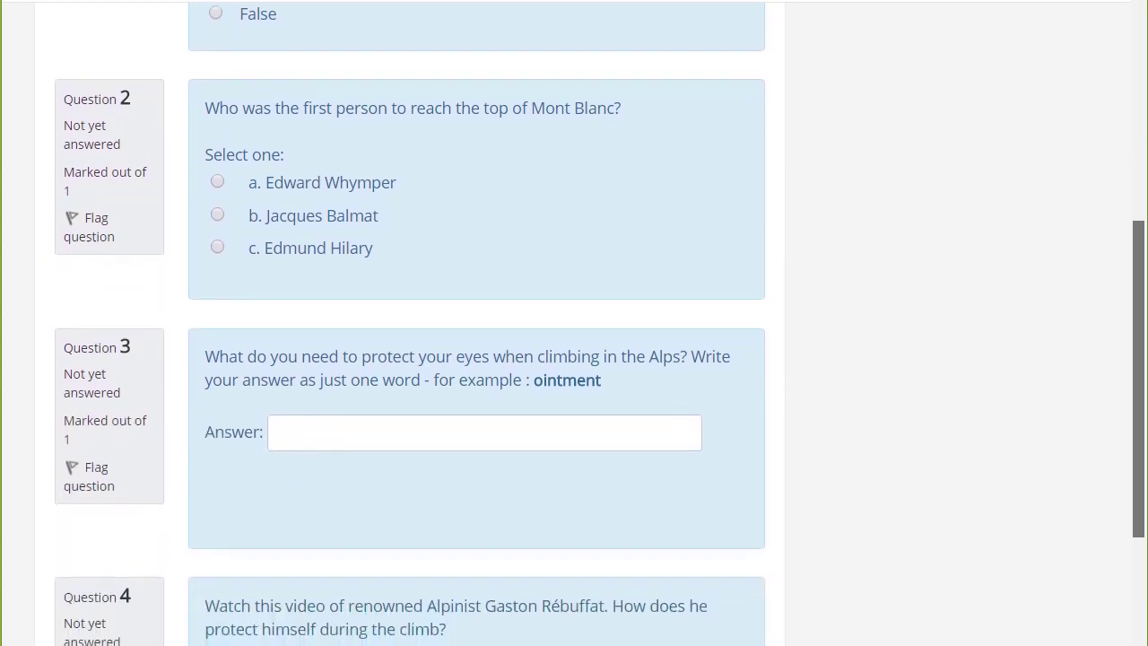
pyautogui.scroll(-4, 574, 323)
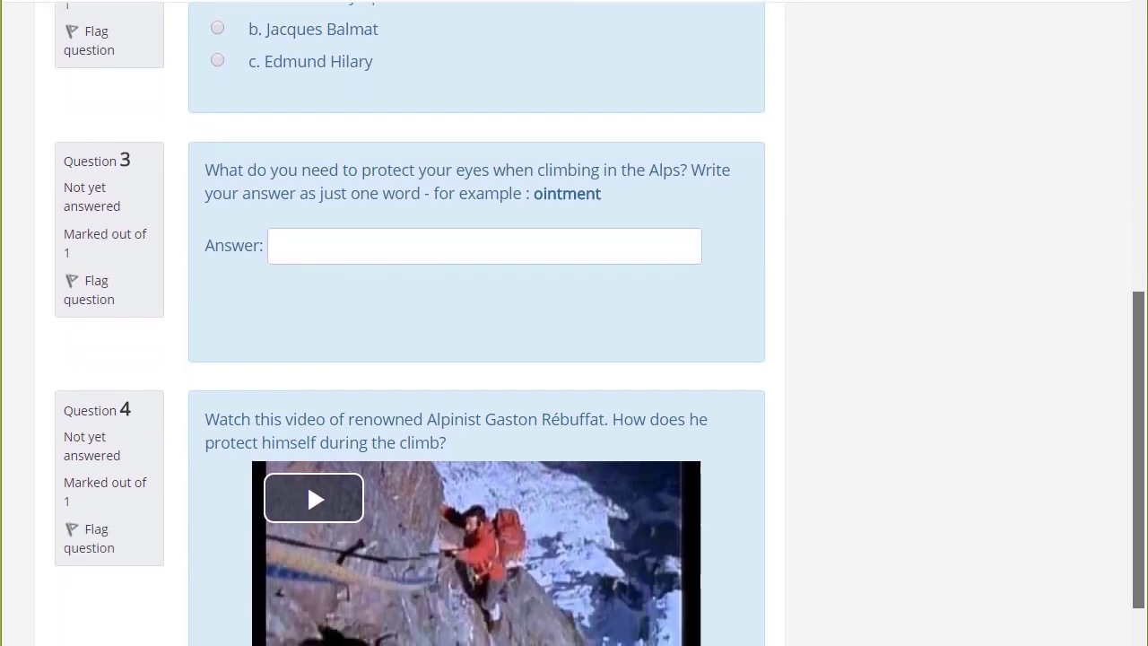
pyautogui.scroll(-4, 574, 323)
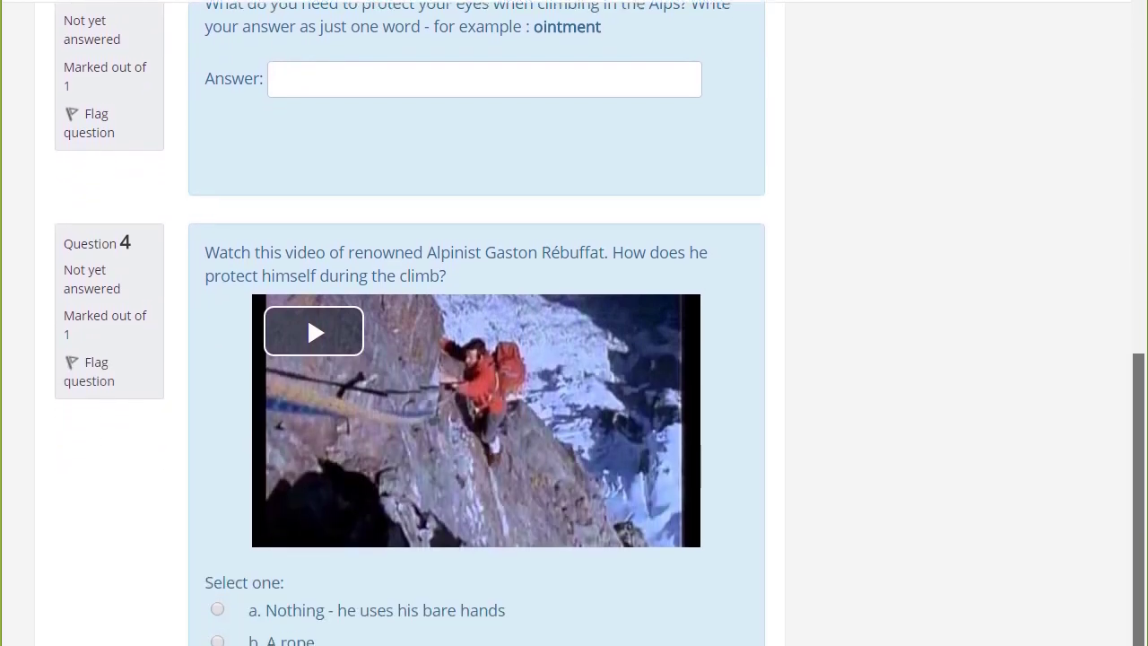
pyautogui.scroll(-4, 574, 322)
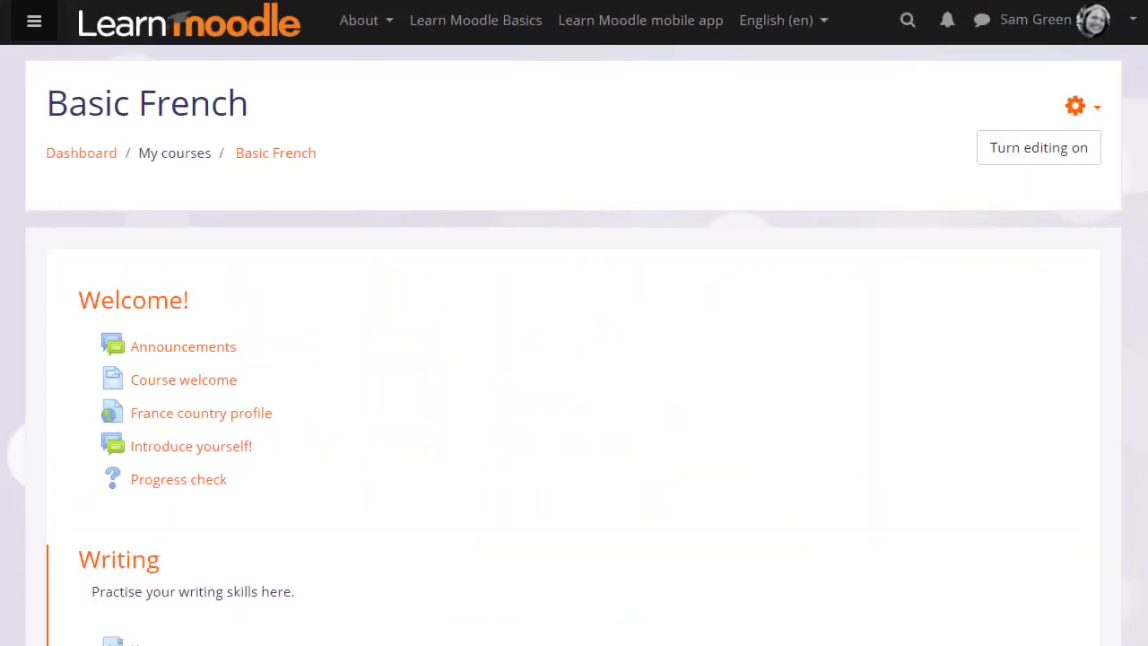
pyautogui.click(1088, 109)
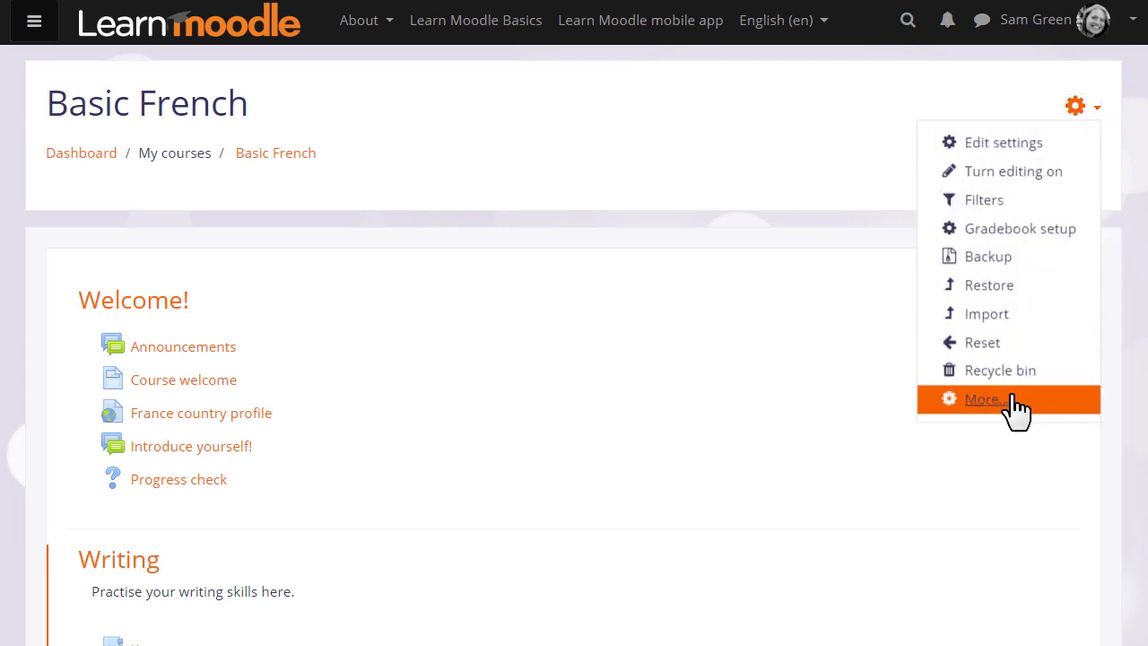
pyautogui.click(984, 399)
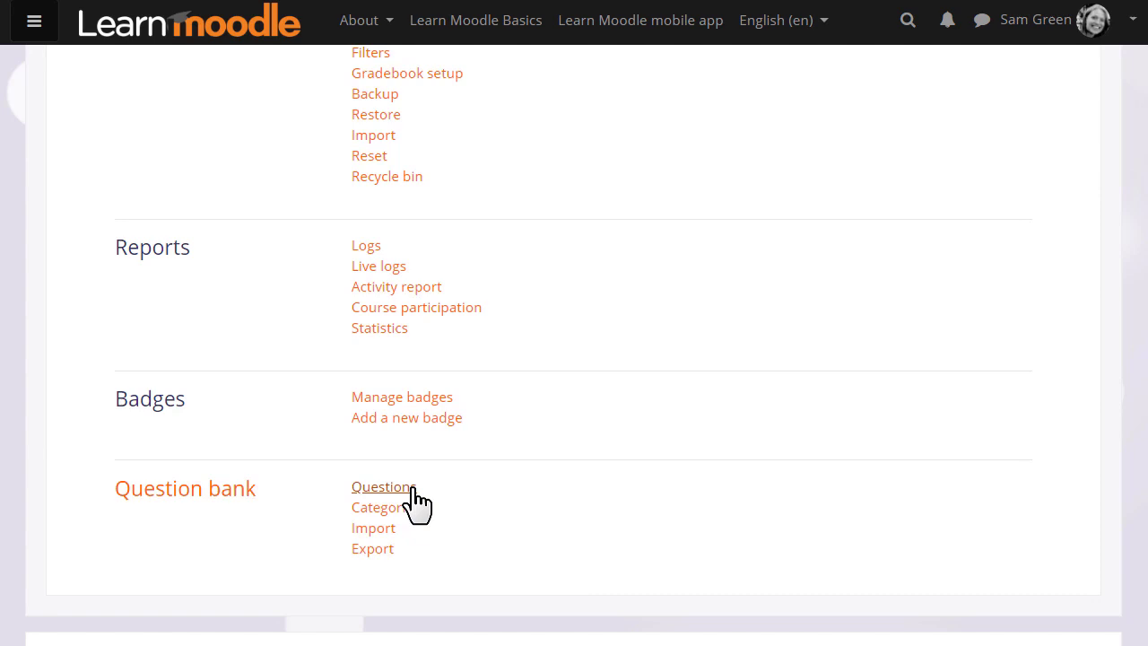
pyautogui.click(384, 487)
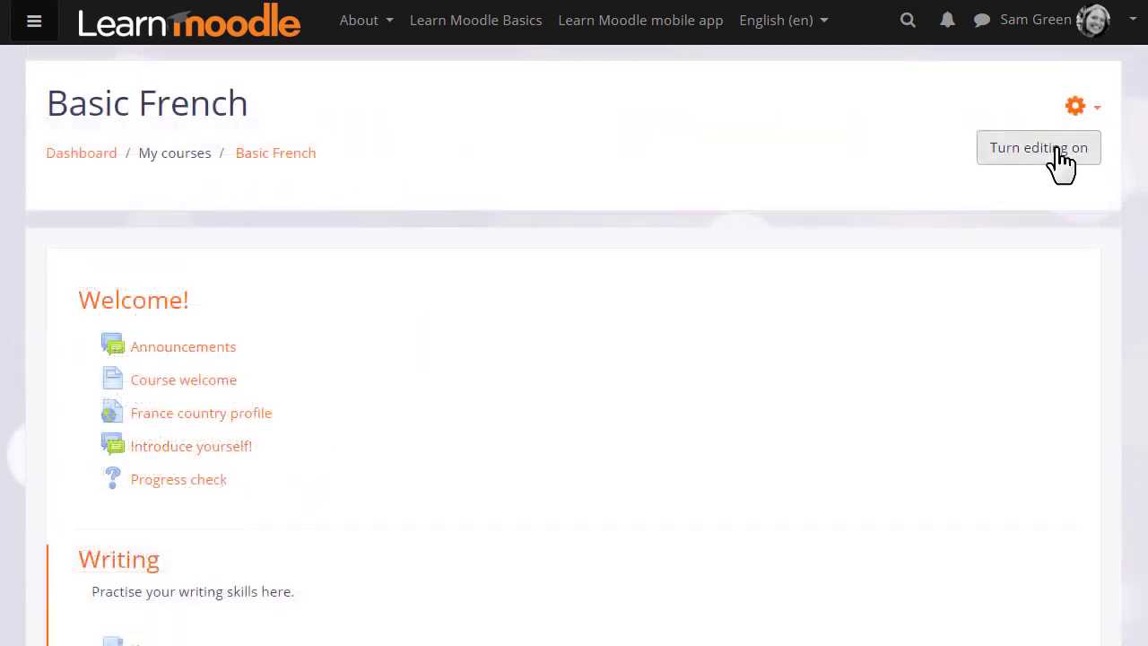
# Turn editing on and add a Quiz activity to the Writing section.
pyautogui.click(1063, 164)
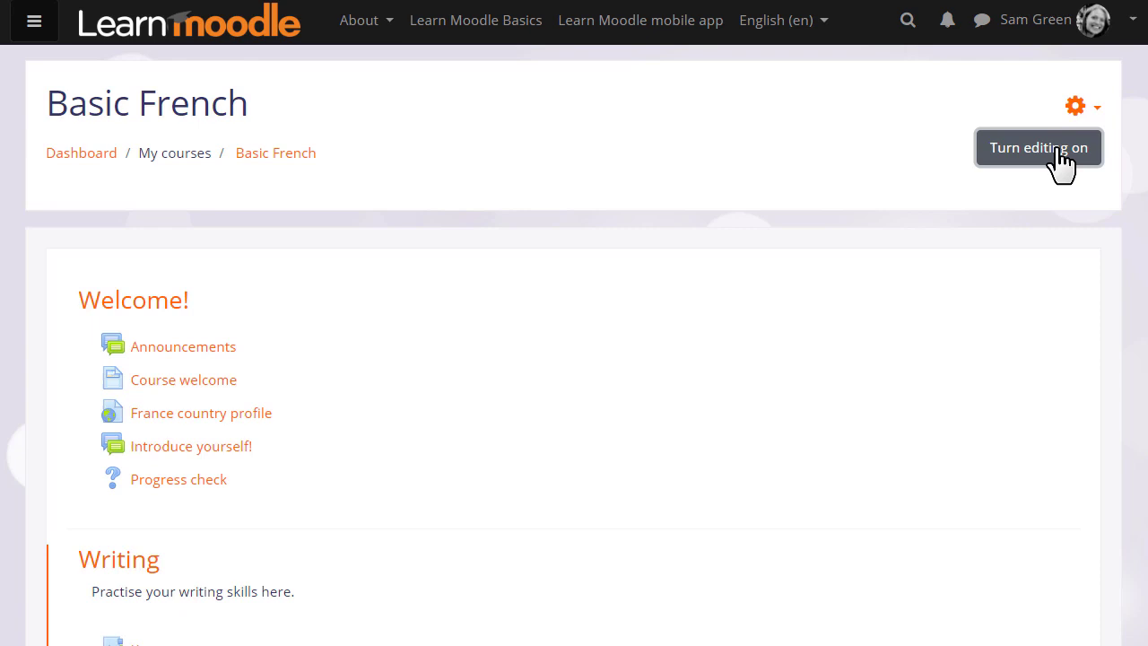
pyautogui.scroll(-4, 574, 359)
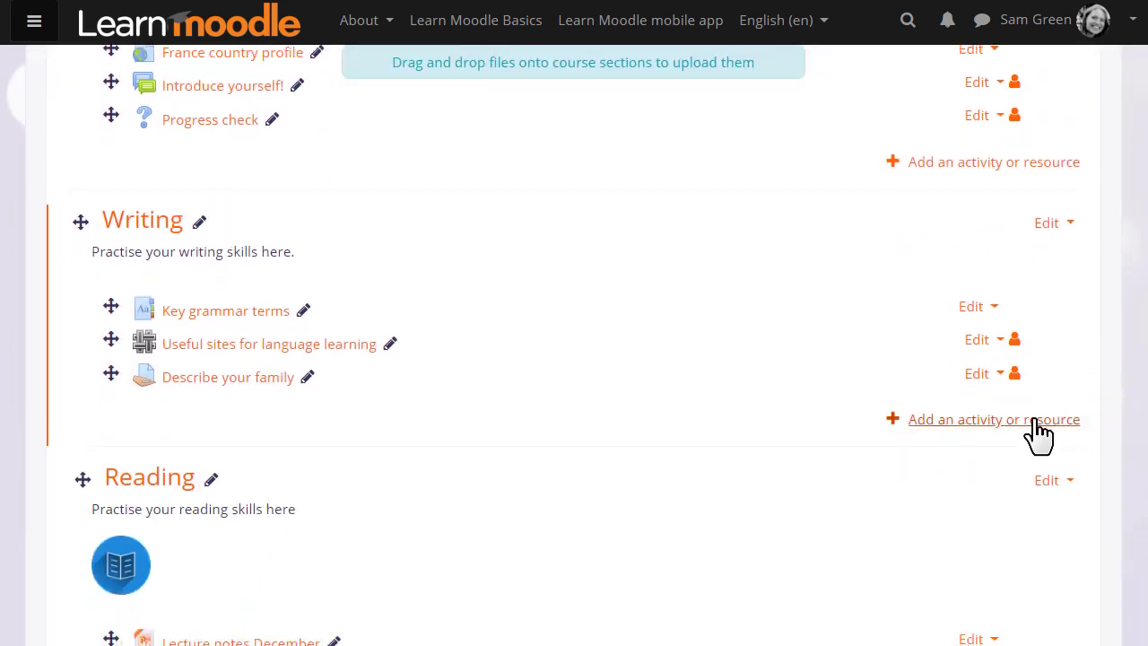
pyautogui.click(1033, 421)
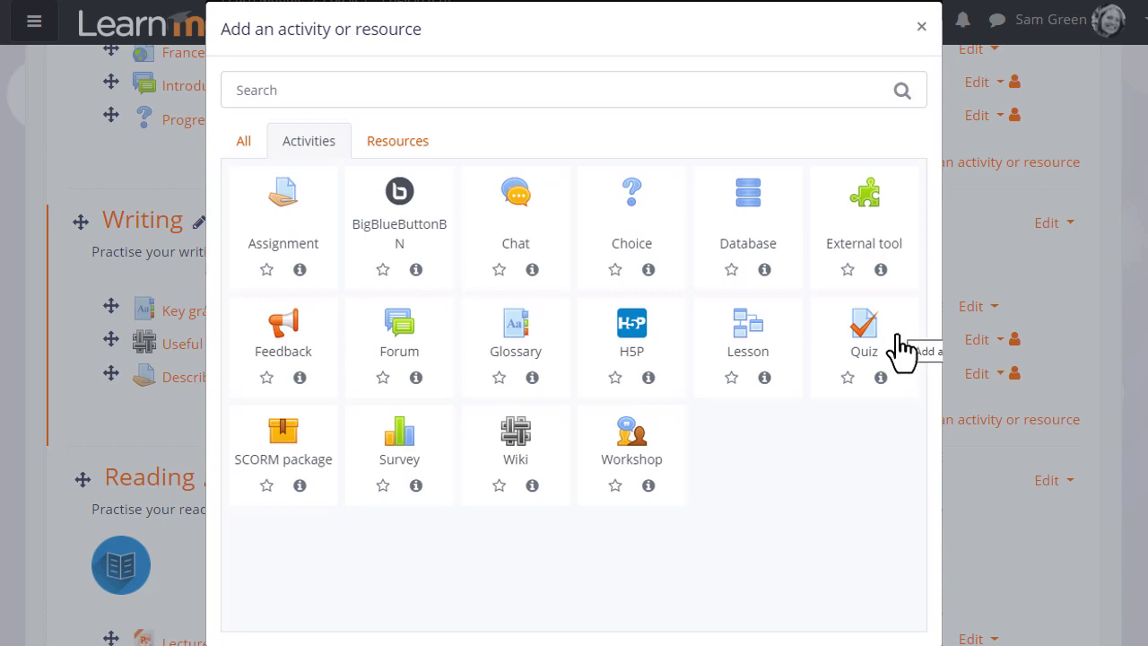
pyautogui.click(881, 378)
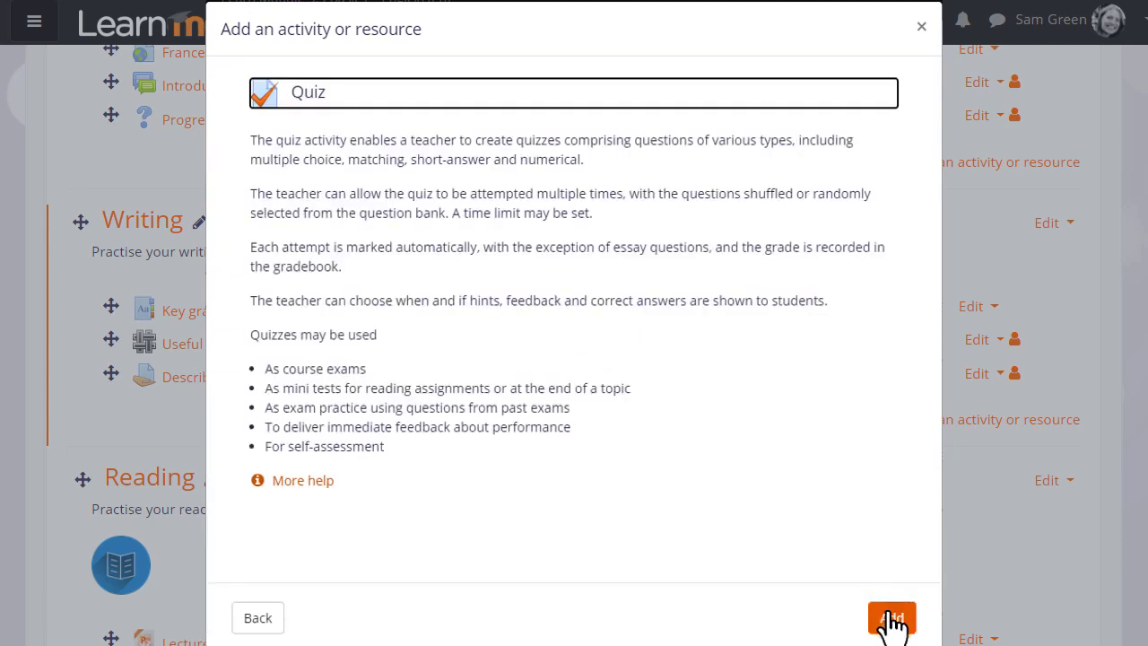
pyautogui.click(892, 621)
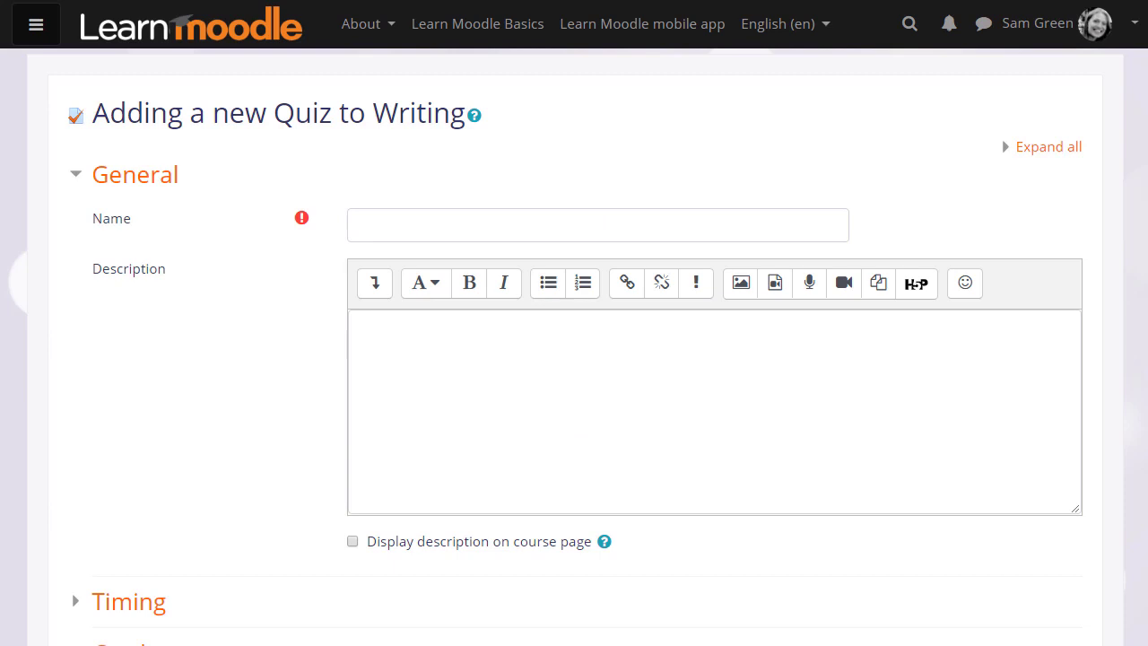
# Name the quiz 'Vocabulary quiz' with description 'Your first vocabulary quiz - good luck!'.
pyautogui.click(597, 225)
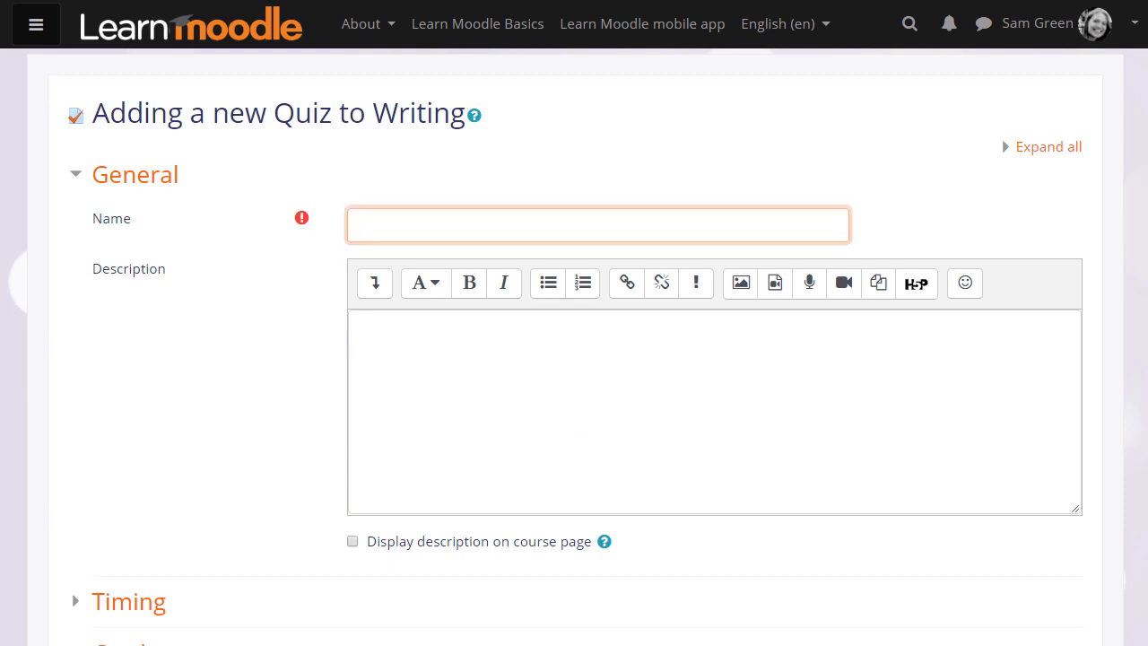
pyautogui.write('Vpc')
pyautogui.press('BackSpace')
pyautogui.press('BackSpace')
pyautogui.write('ocabulary quiz')
pyautogui.click(361, 325)
pyautogui.write('Your first vocabulary ')
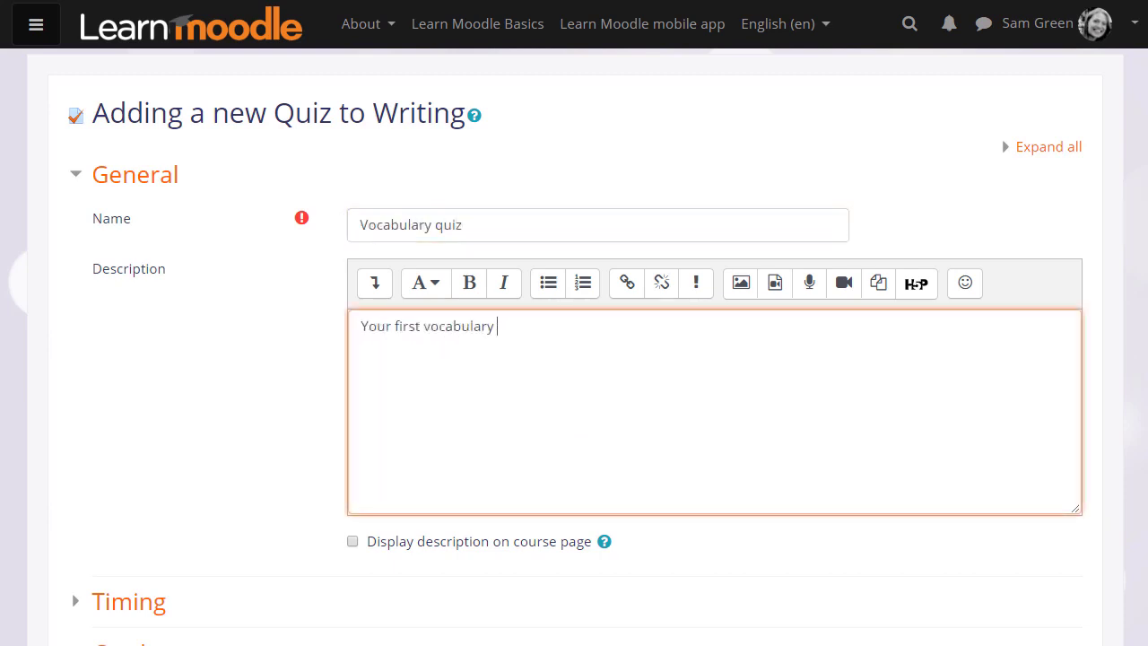
pyautogui.write('quiz - good luck!')
# Read the Review options help further down the form, then close it.
pyautogui.scroll(-3, 358, 555)
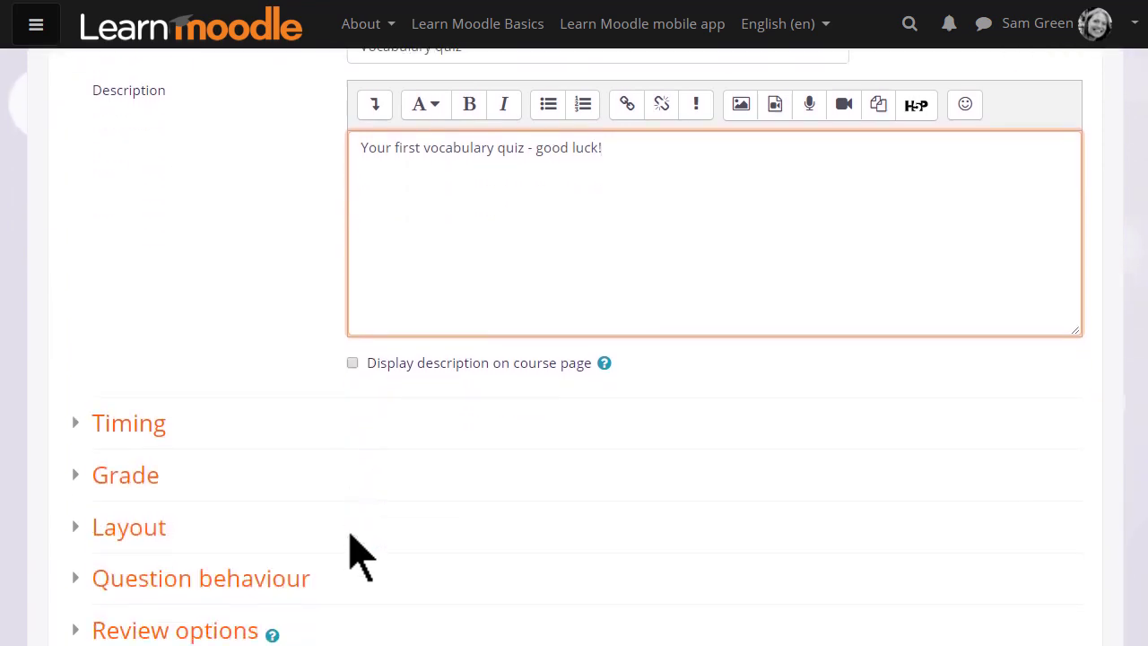
pyautogui.scroll(-4, 359, 556)
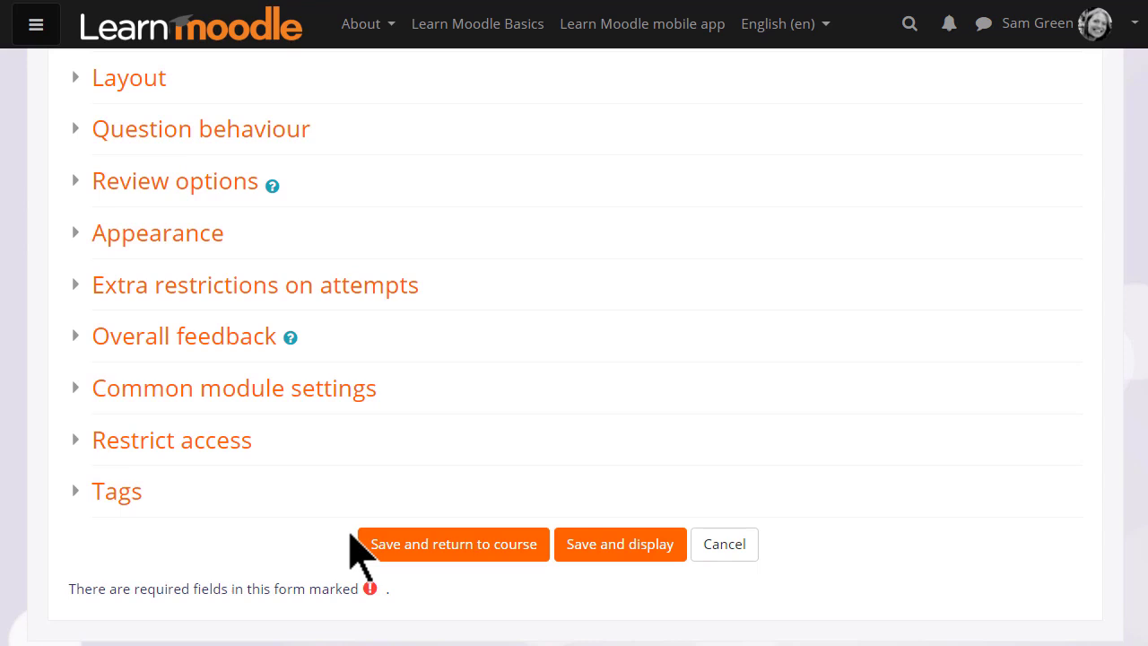
pyautogui.click(271, 185)
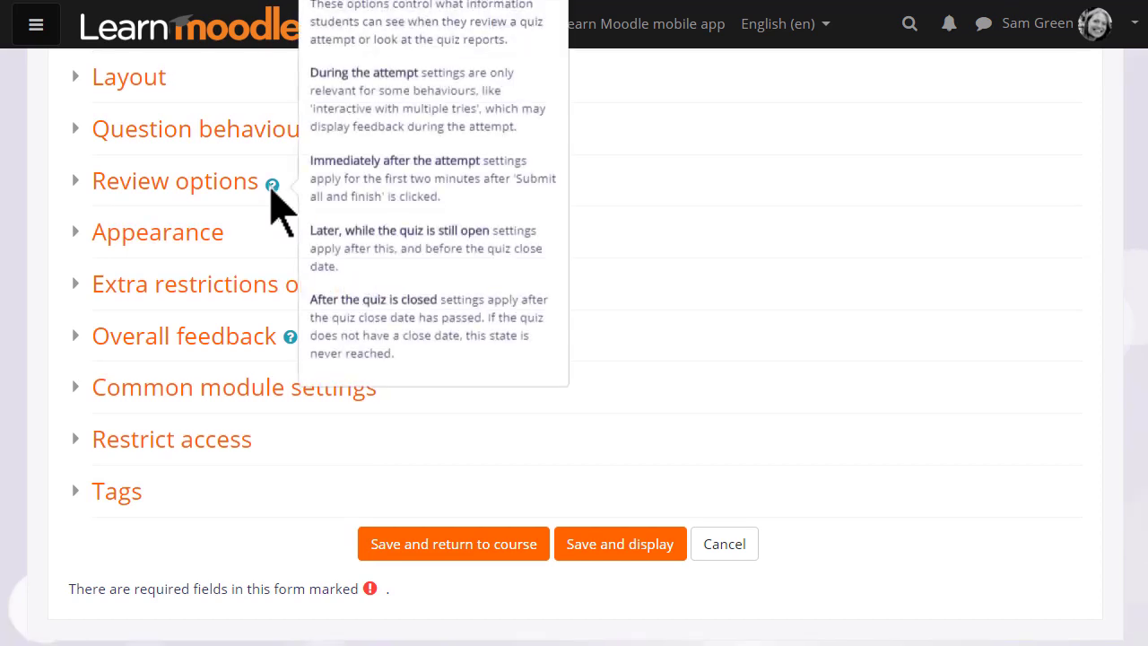
pyautogui.click(278, 228)
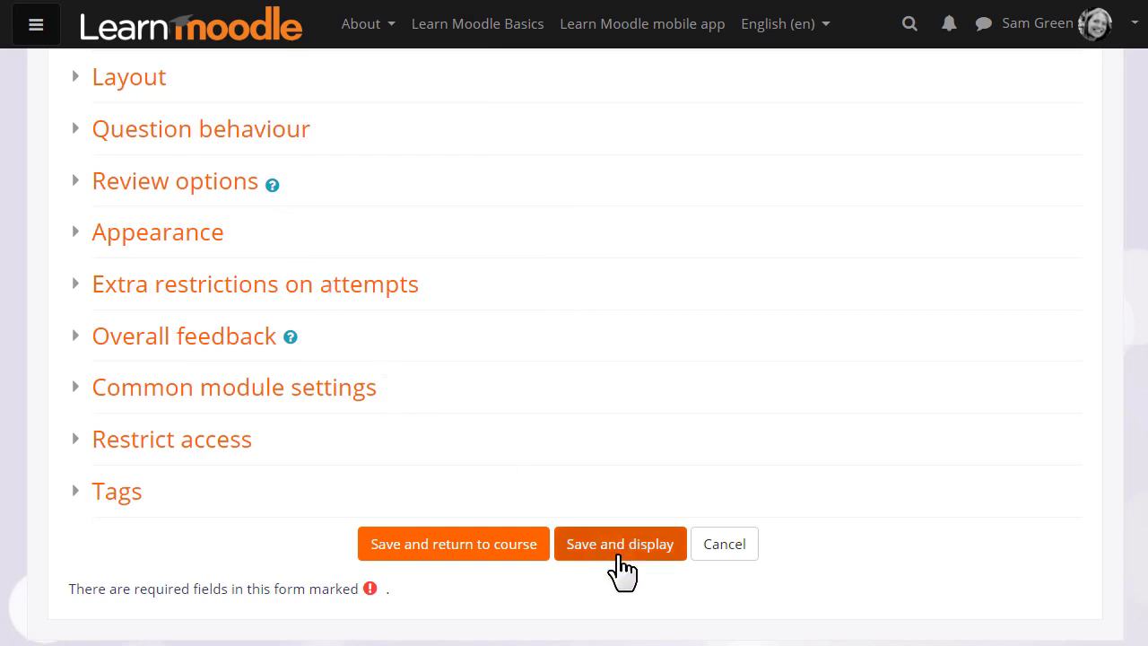
# Save and display the Vocabulary quiz, then go to its Edit quiz page.
pyautogui.click(620, 545)
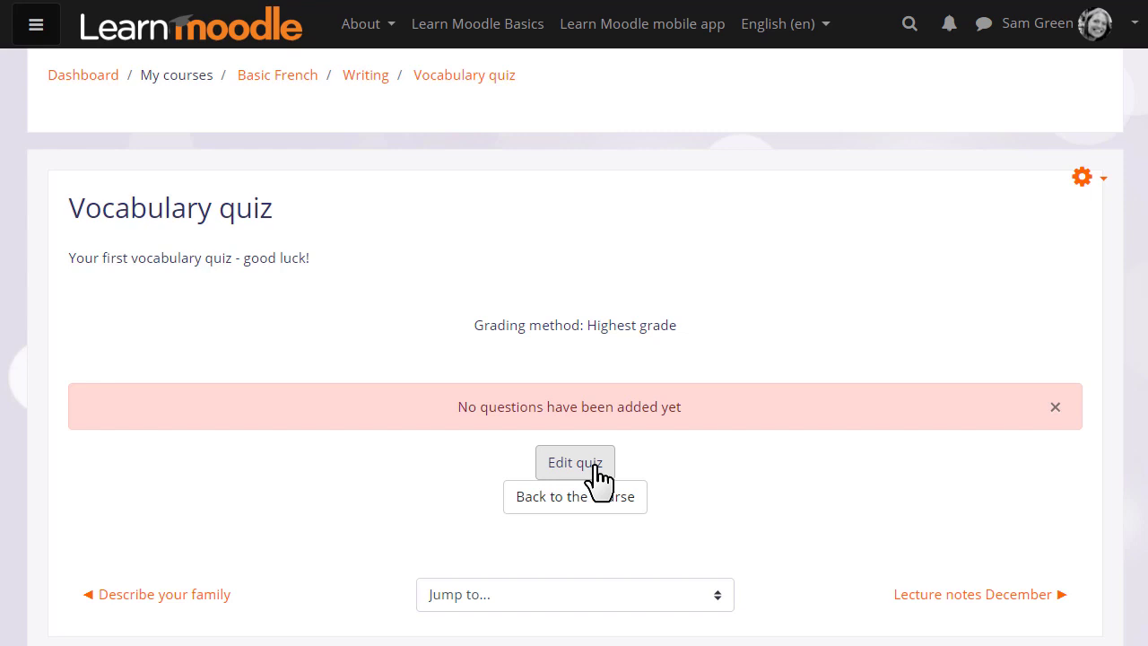
pyautogui.click(1094, 179)
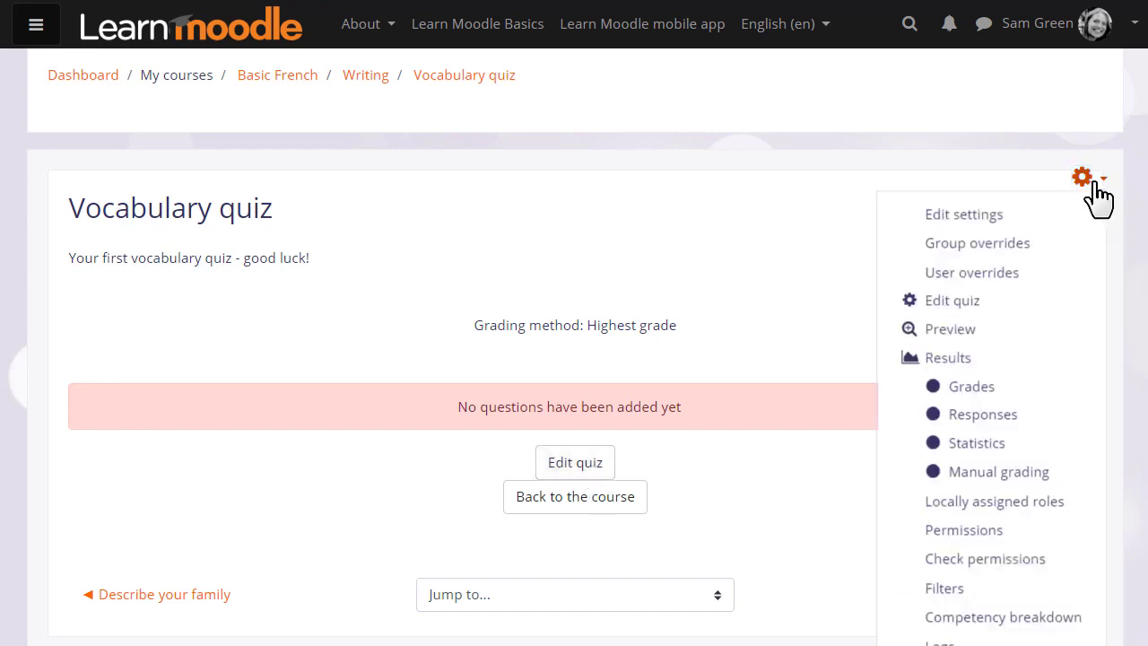
pyautogui.click(994, 303)
pyautogui.click(1055, 366)
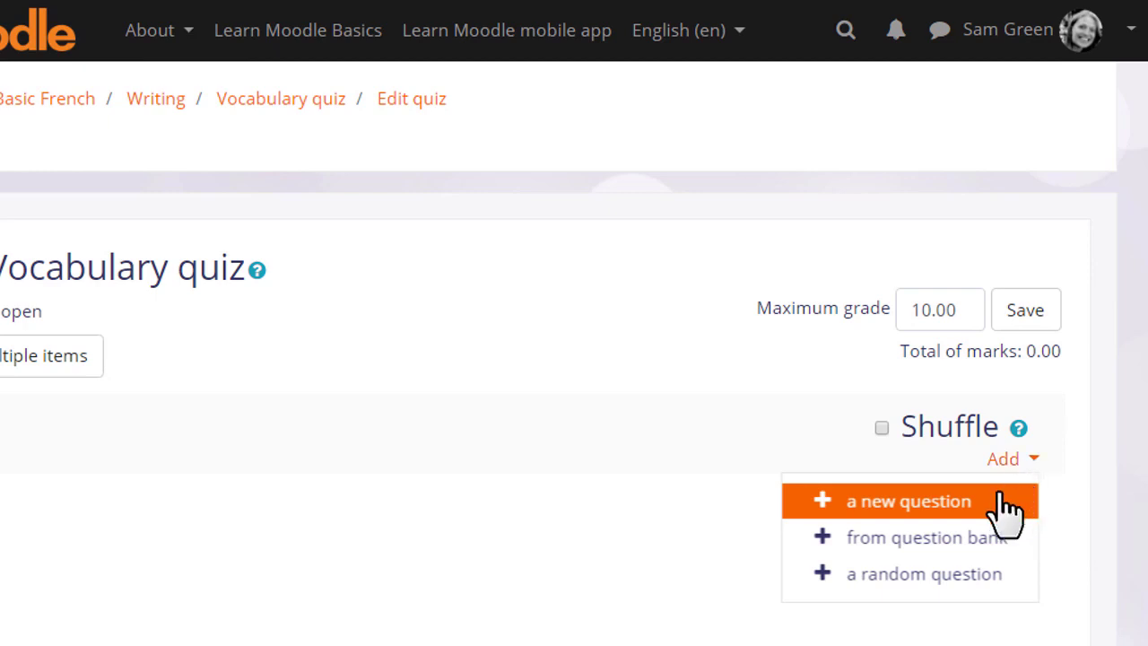
# Compare Drag and drop, Matching, Select missing words, Essay and Description types, then pick Multiple choice.
pyautogui.click(1004, 503)
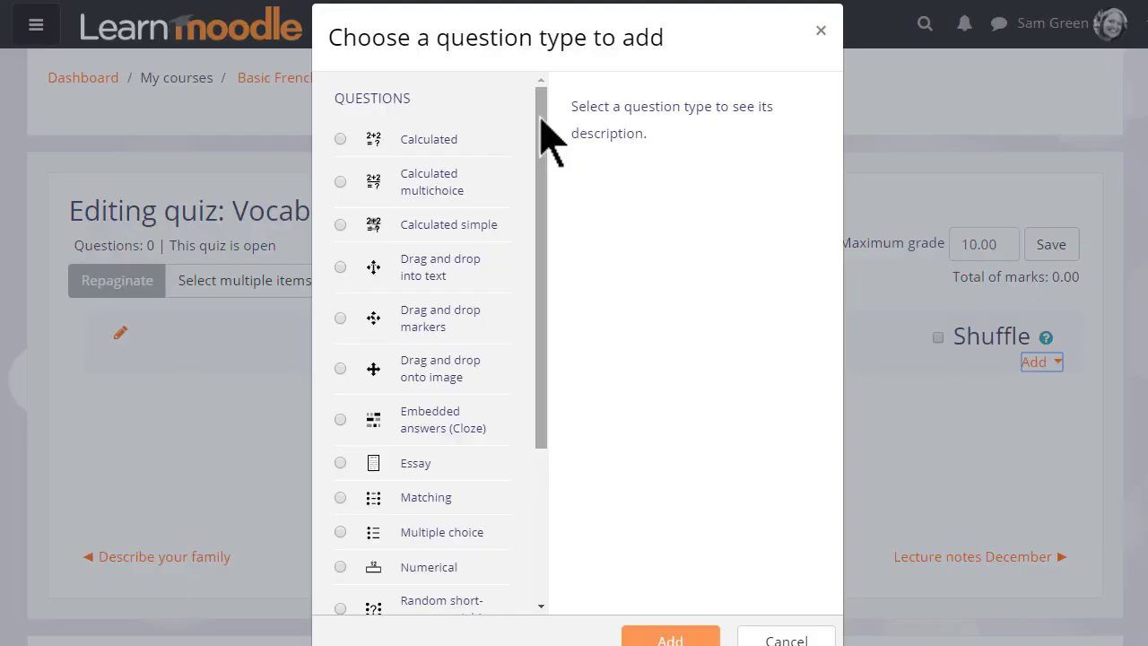
pyautogui.click(341, 267)
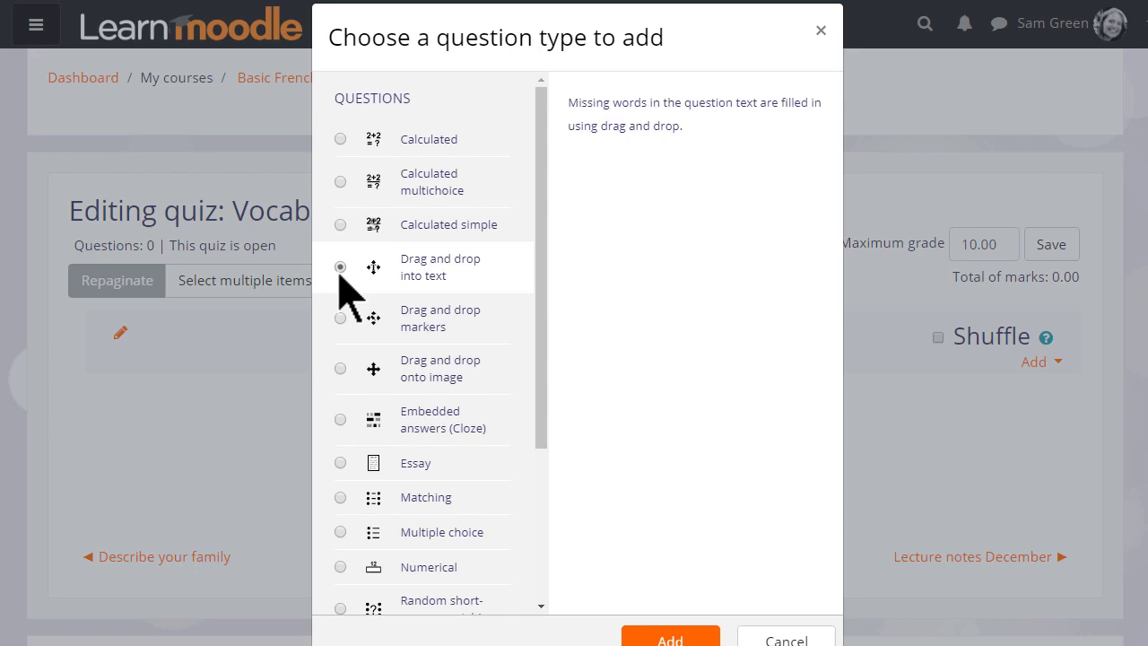
pyautogui.click(340, 499)
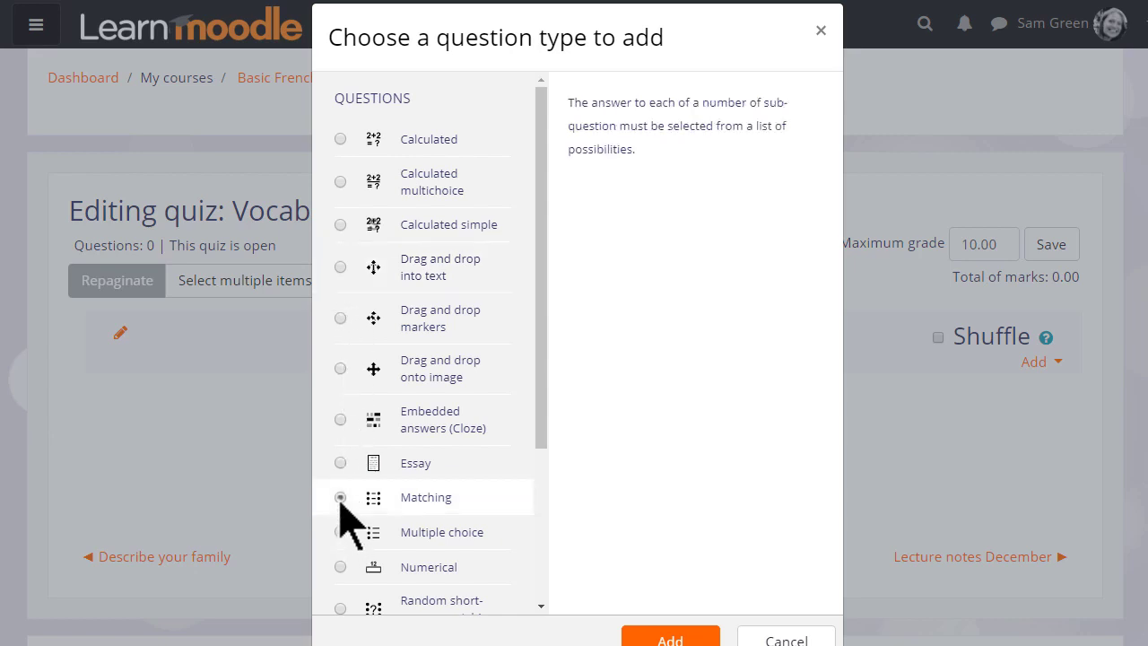
pyautogui.scroll(-5, 341, 500)
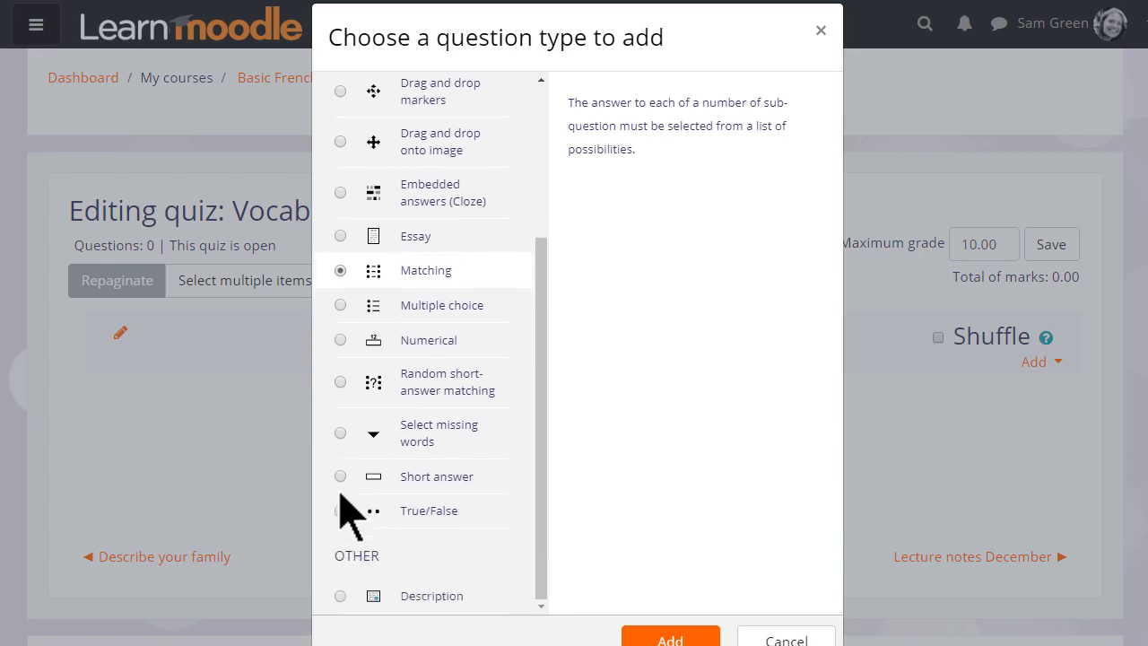
pyautogui.click(340, 433)
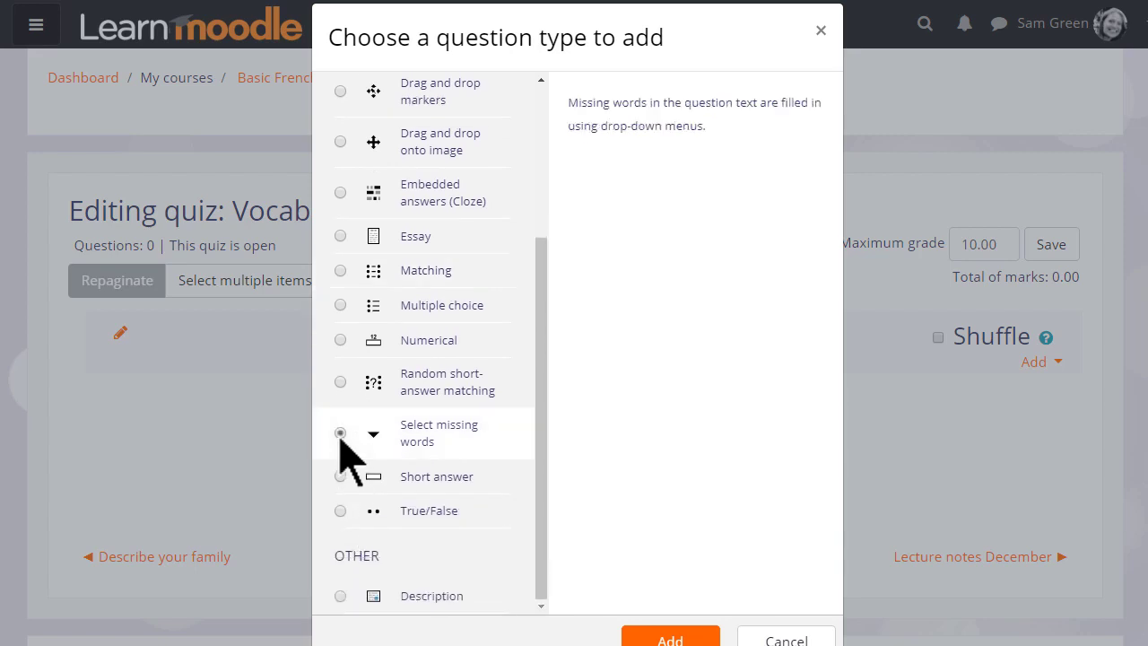
pyautogui.click(341, 236)
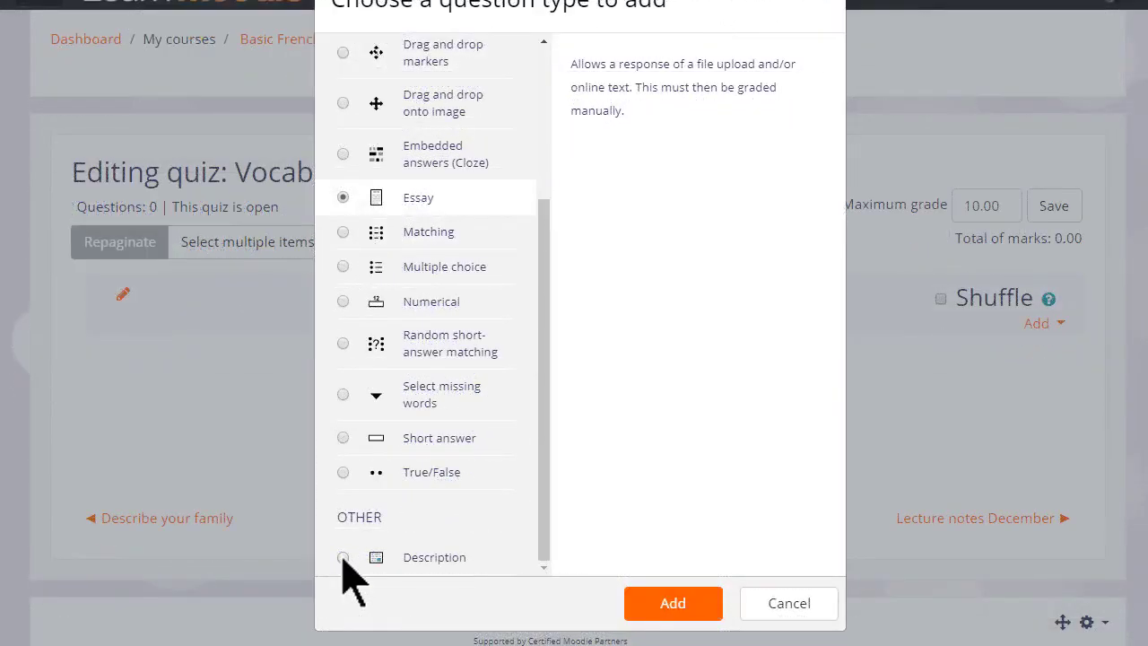
pyautogui.click(342, 557)
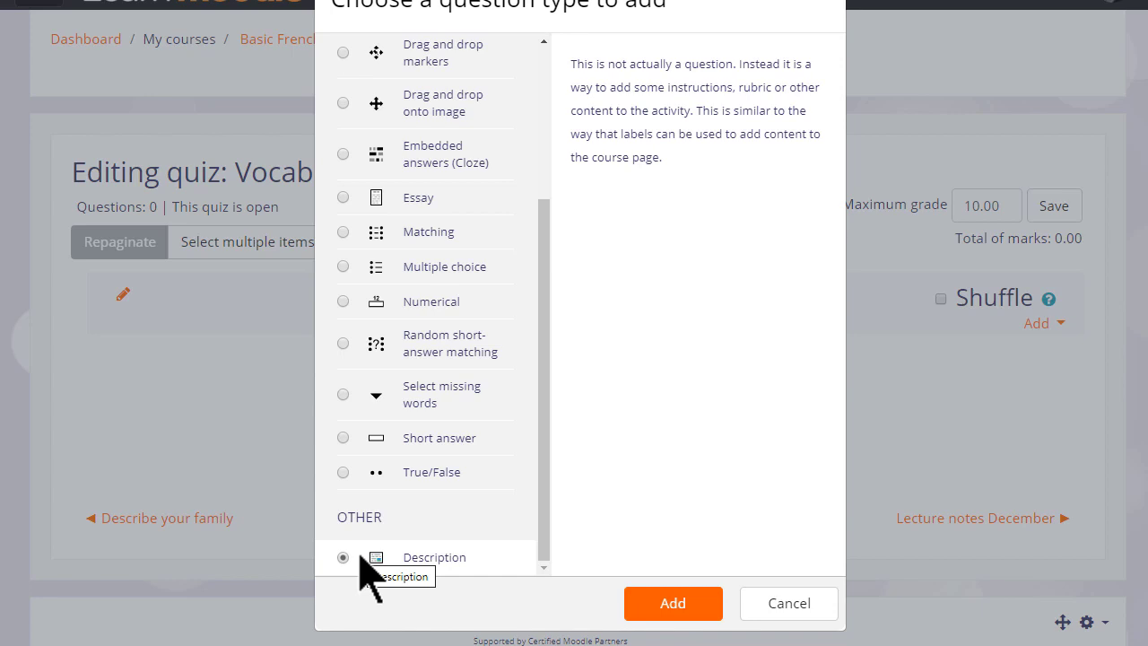
pyautogui.click(342, 267)
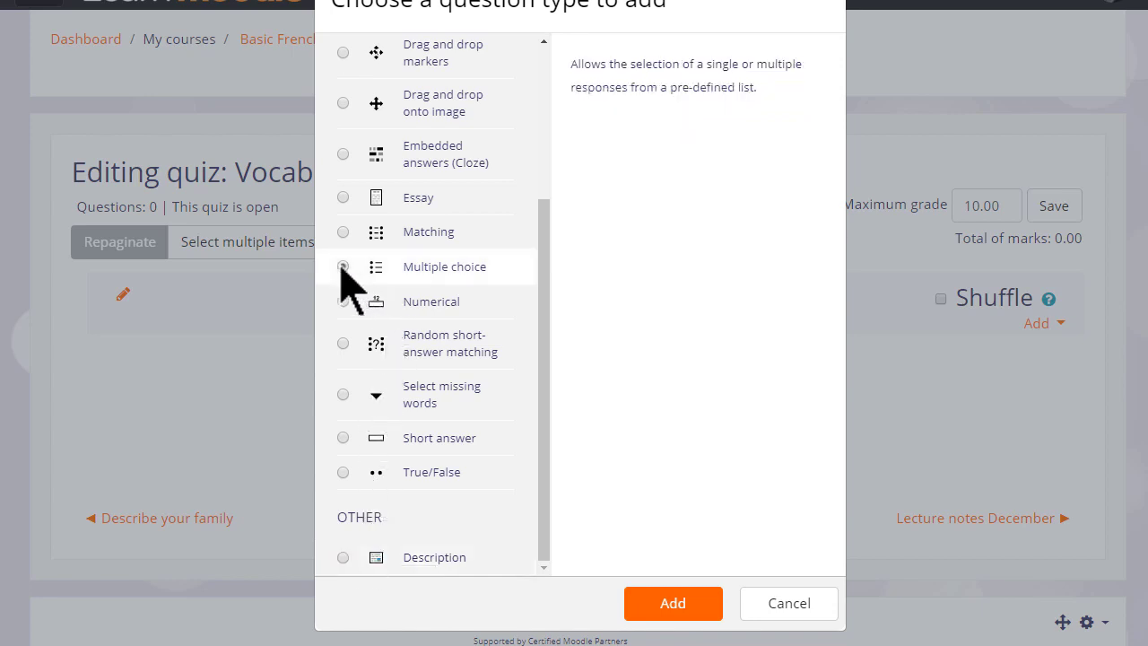
# Name the Multiple choice question 'Bonjour' with text 'Your new friend says Bonjour! What does that mean?'.
pyautogui.doubleClick(343, 267)
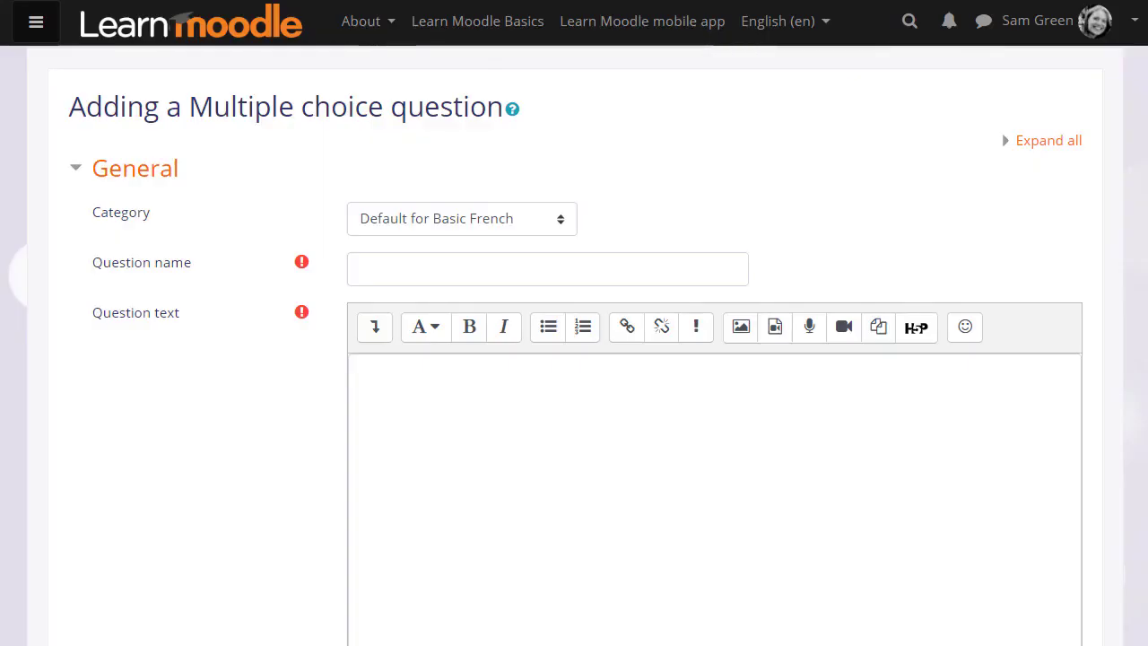
pyautogui.click(546, 269)
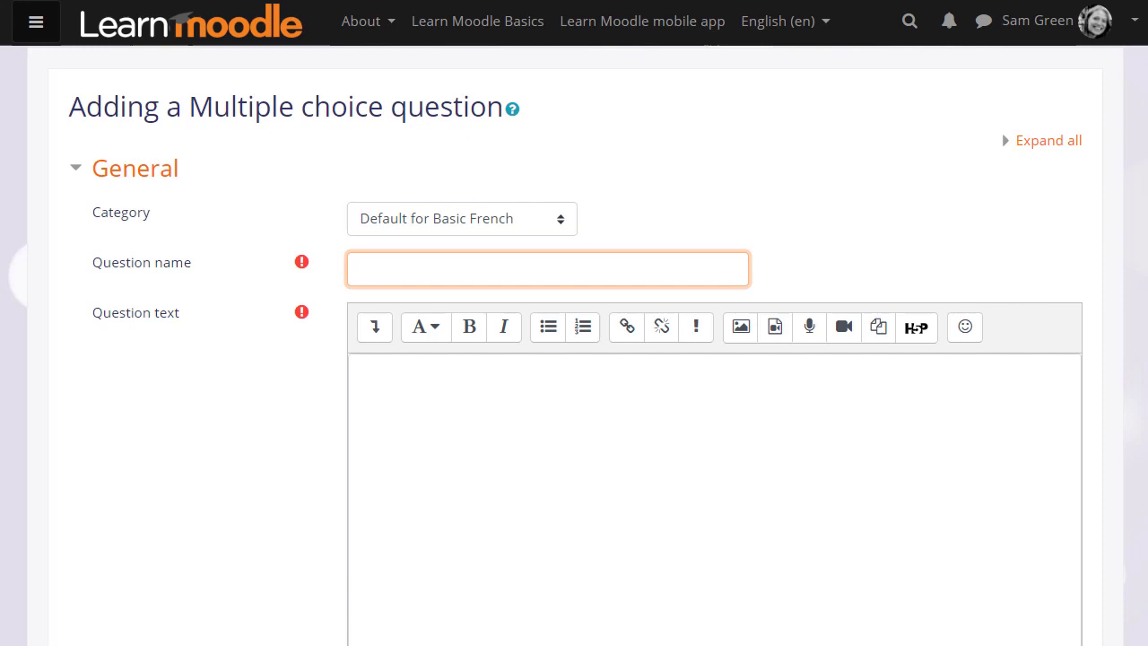
pyautogui.write('Bonjour')
pyautogui.click(361, 370)
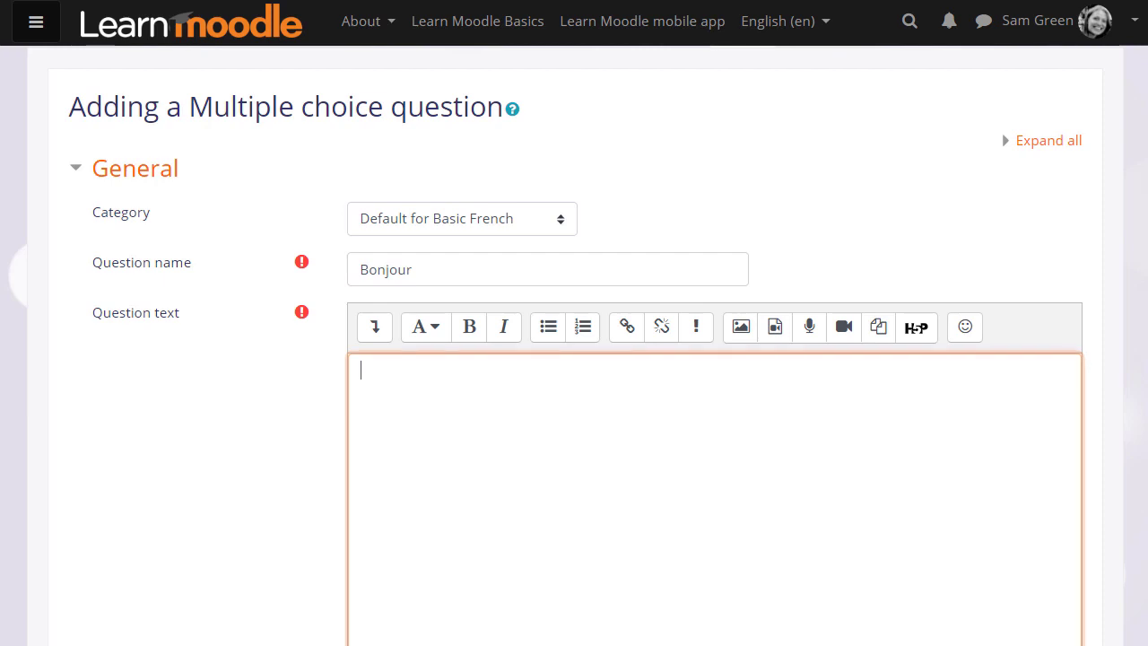
pyautogui.write('Your new friend s')
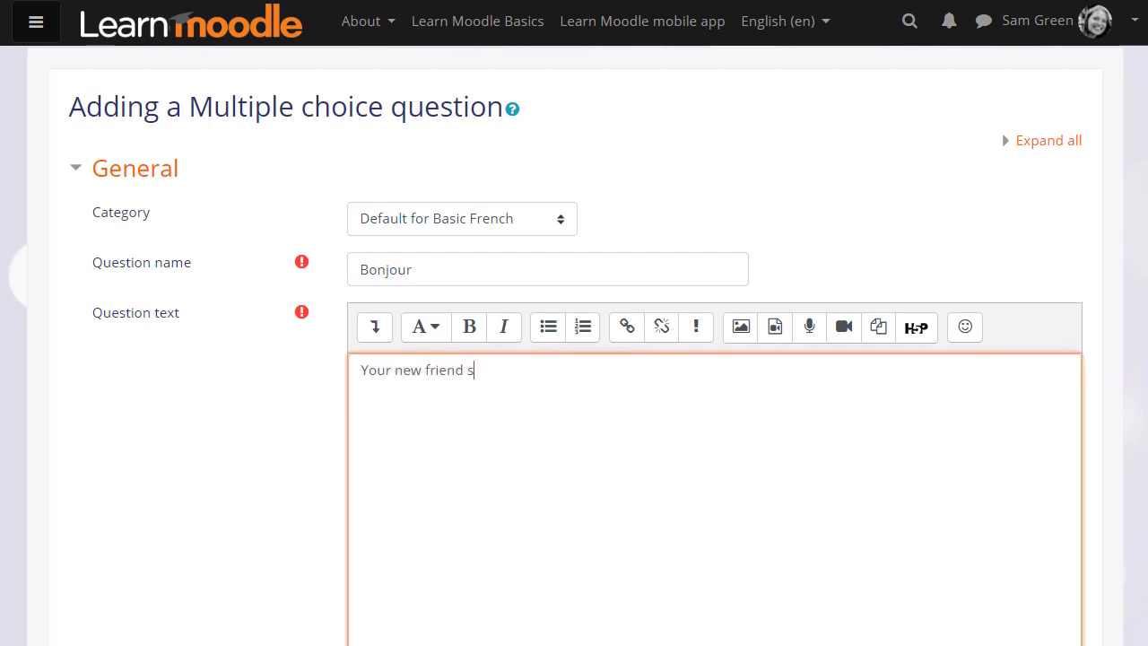
pyautogui.write('ays Bonjour! What does')
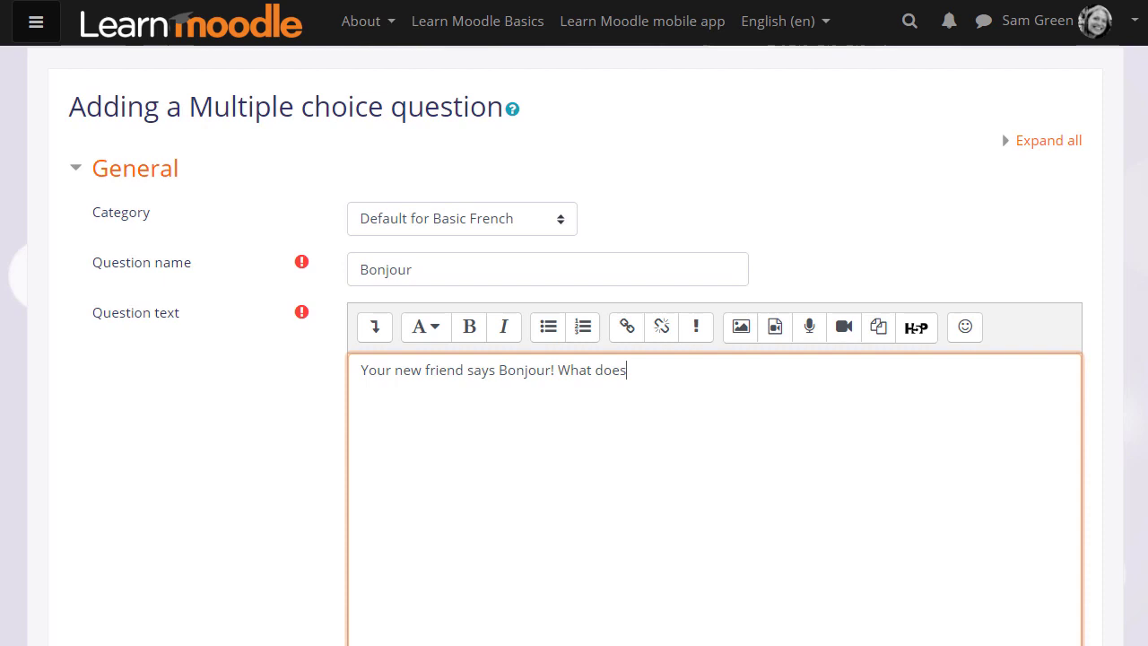
pyautogui.write(' that mean?')
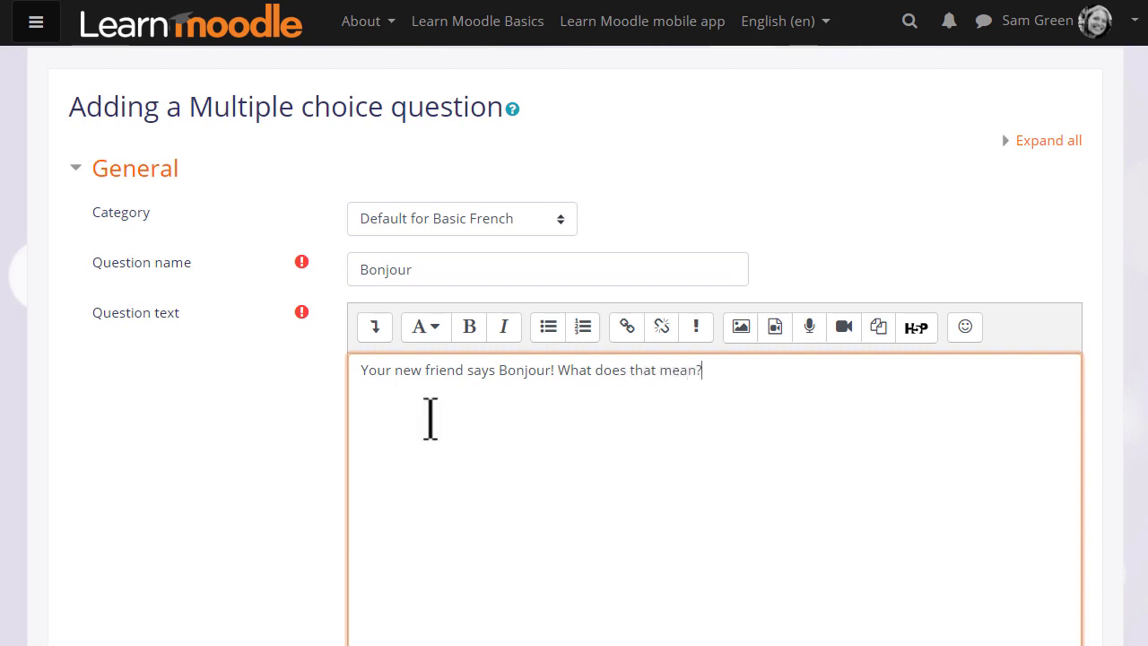
# Leave the Goodbye answer at no credit and add feedback 'Try again! Check your vocabulary list'.
pyautogui.scroll(-2, 431, 422)
pyautogui.scroll(-1, 448, 448)
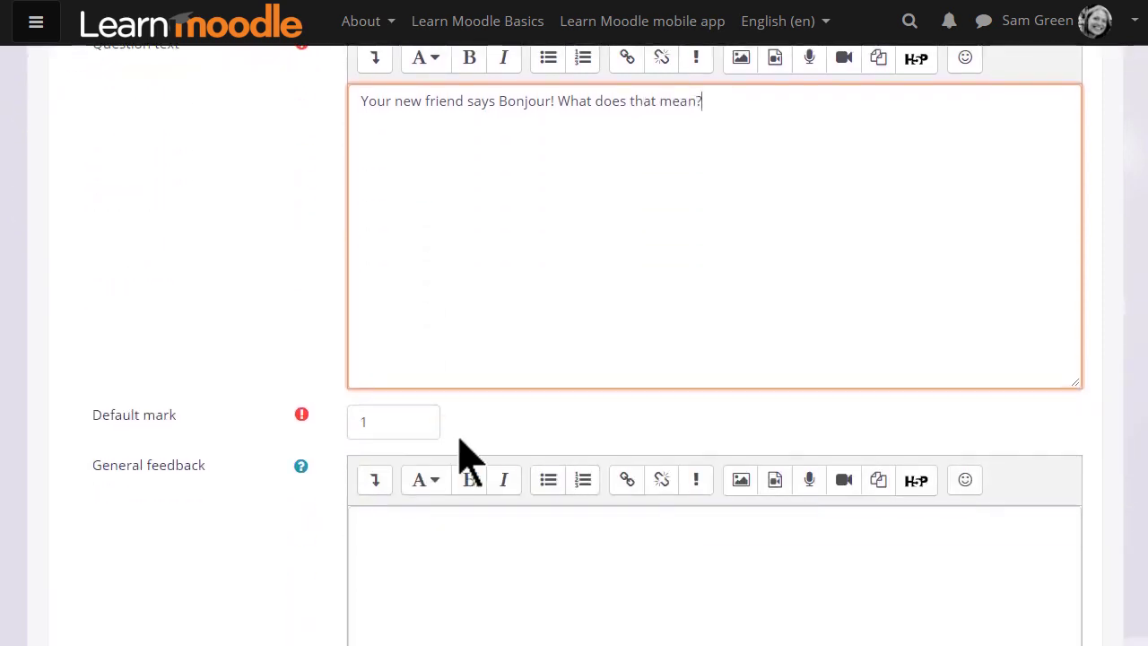
pyautogui.scroll(-3, 589, 482)
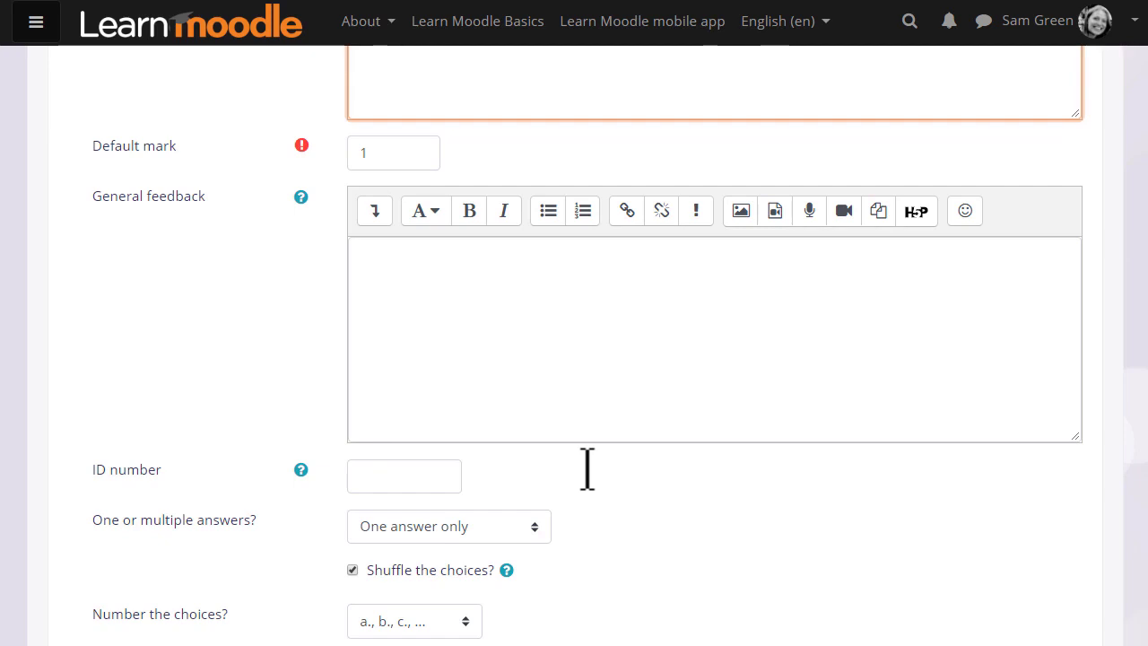
pyautogui.scroll(-2, 587, 468)
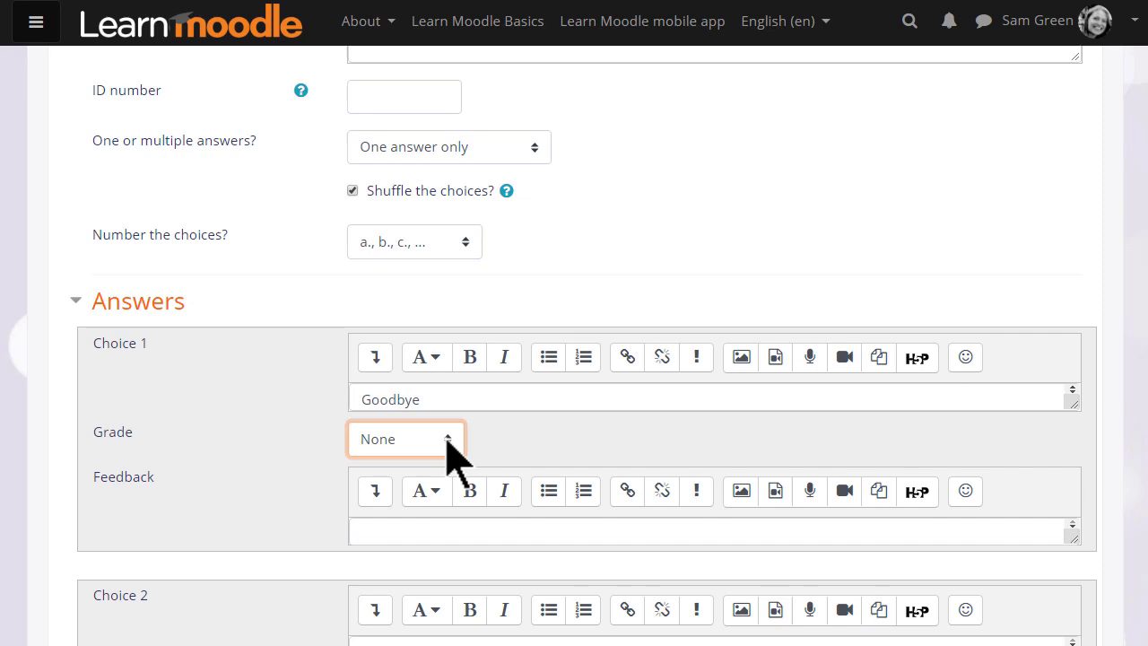
pyautogui.click(447, 439)
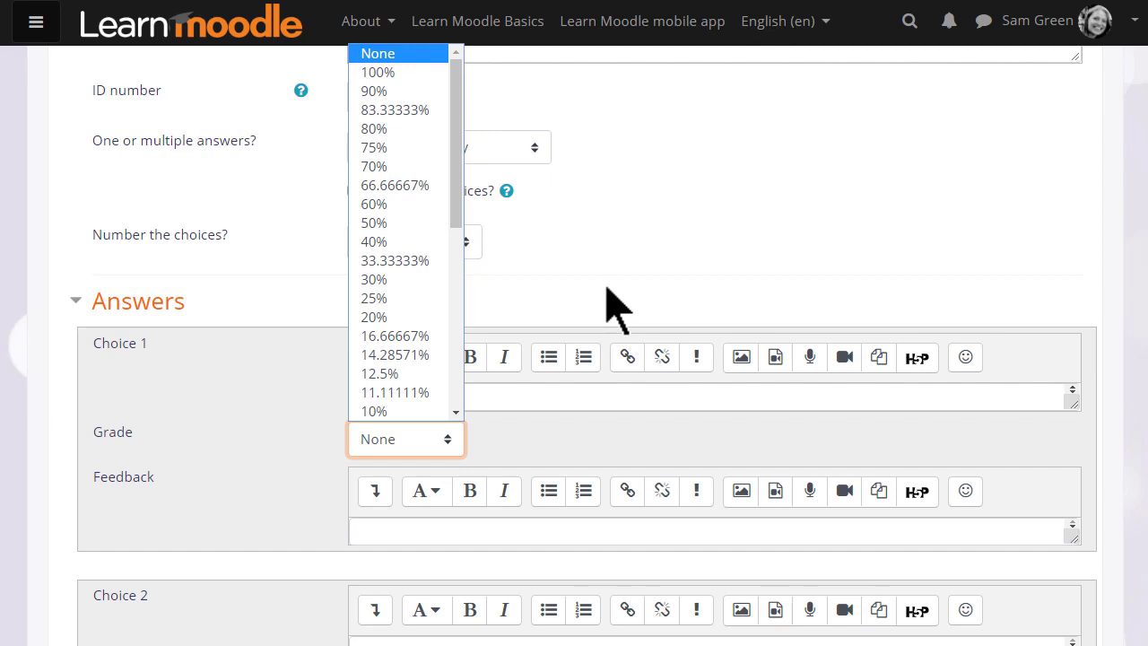
pyautogui.press('Escape')
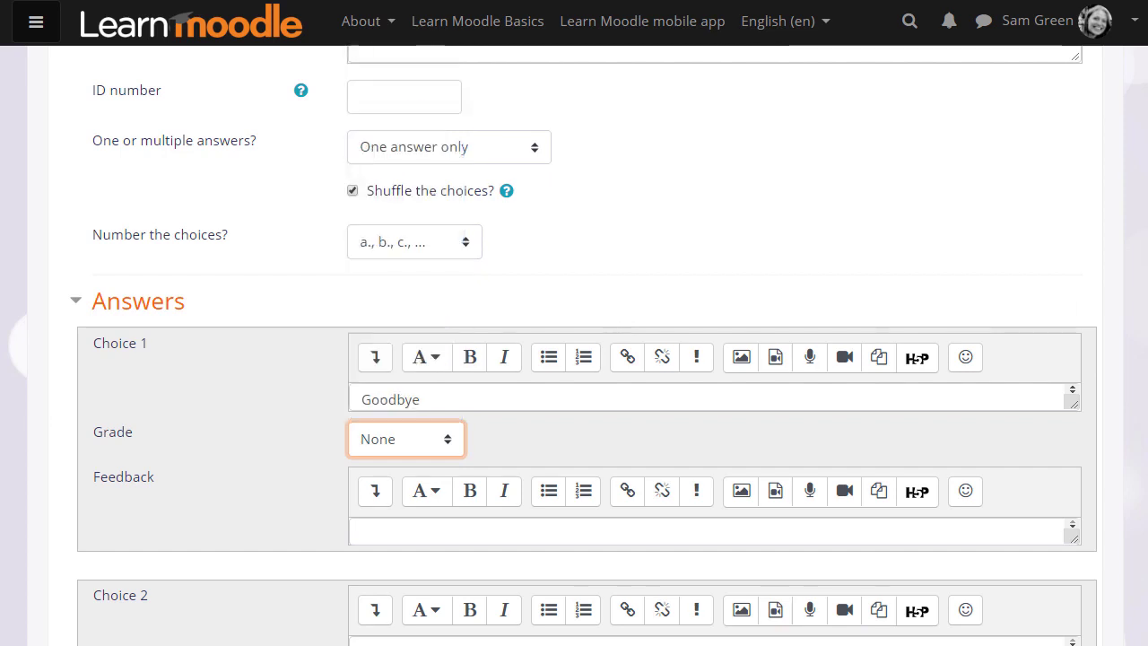
pyautogui.click(448, 532)
pyautogui.write('Try ag')
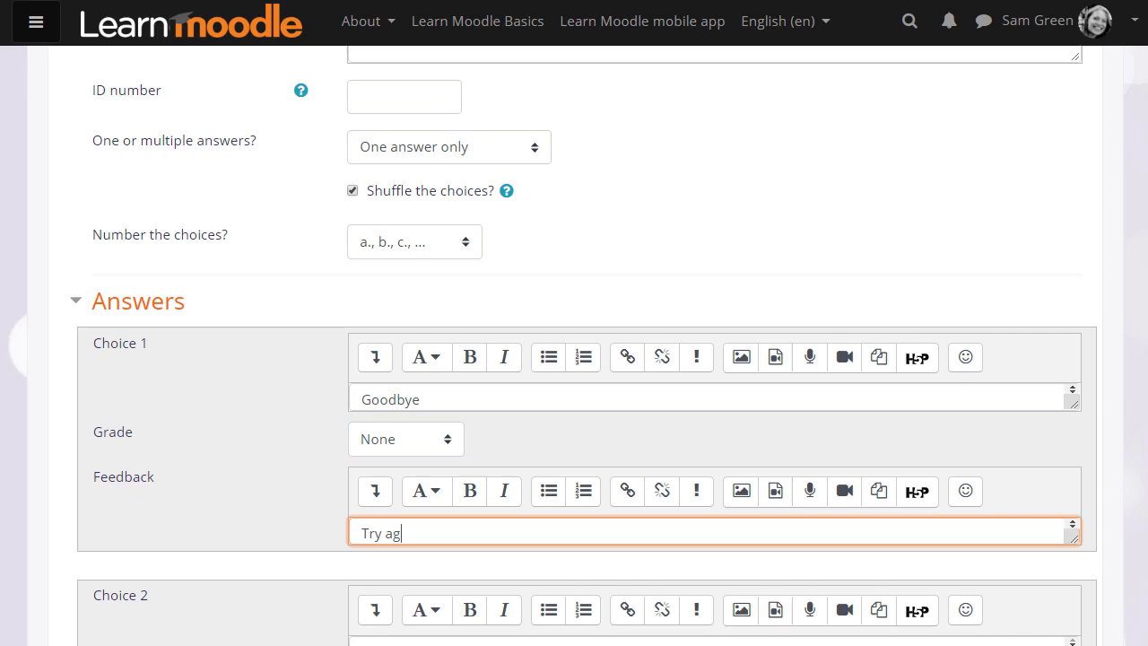
pyautogui.write('ain! Check your vocabulary list')
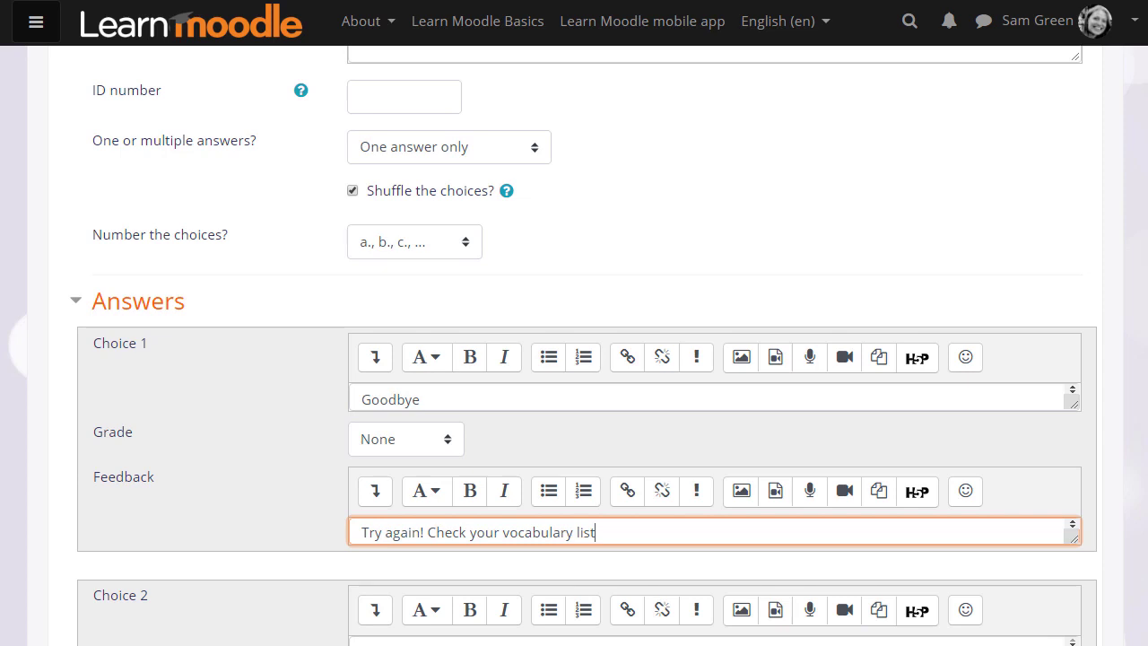
# Add choice 2 'Hello' graded 100% and choice 3 'How are you?'.
pyautogui.scroll(-5, 574, 346)
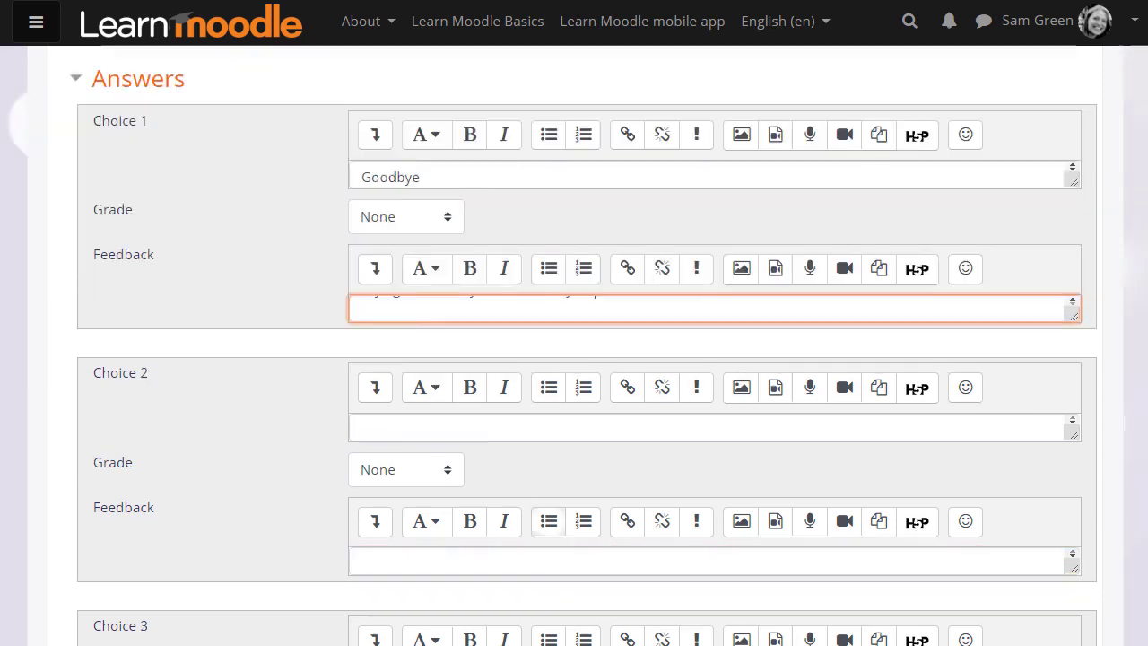
pyautogui.click(713, 248)
pyautogui.write('Hello')
pyautogui.click(405, 289)
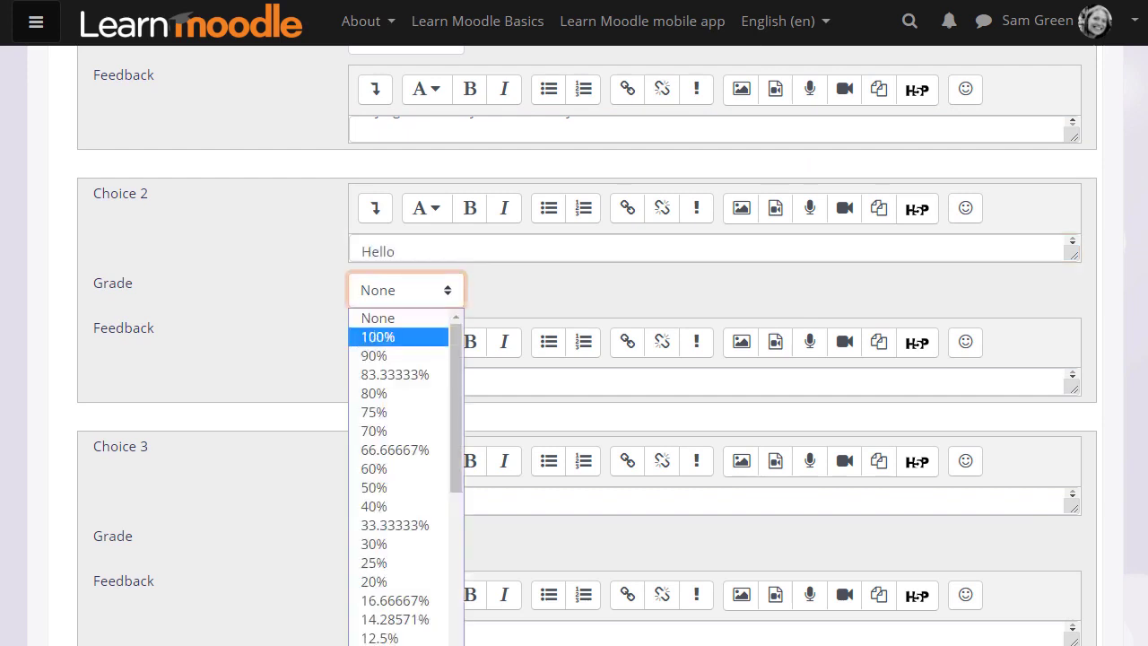
pyautogui.click(377, 333)
pyautogui.click(712, 501)
pyautogui.write('How are you?')
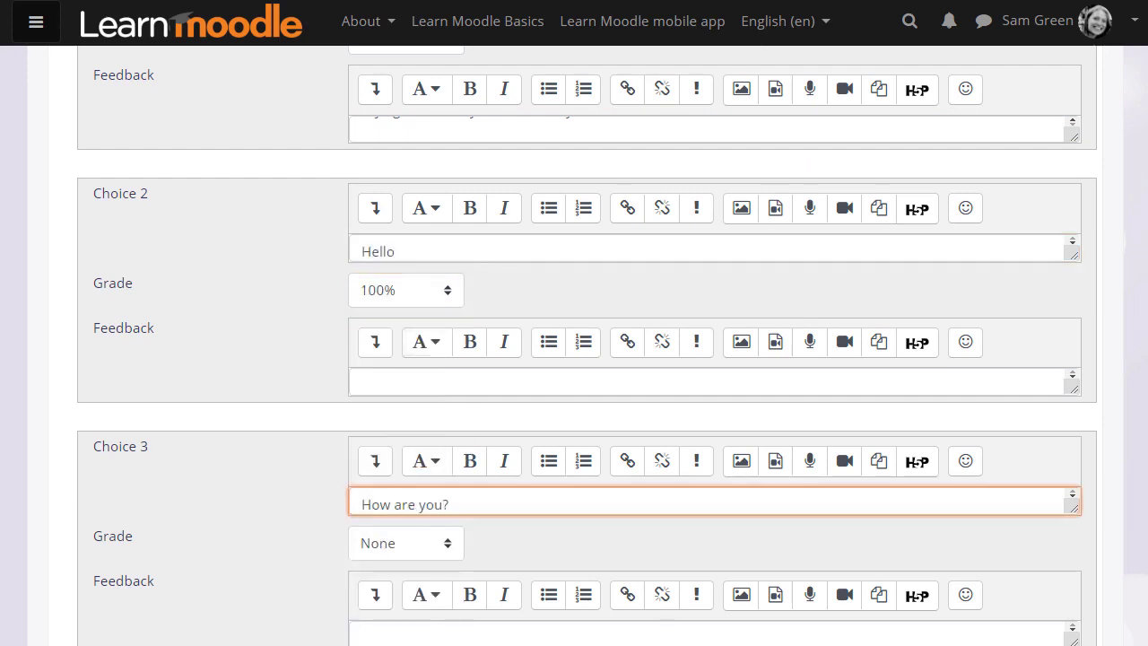
pyautogui.scroll(-12, 598, 559)
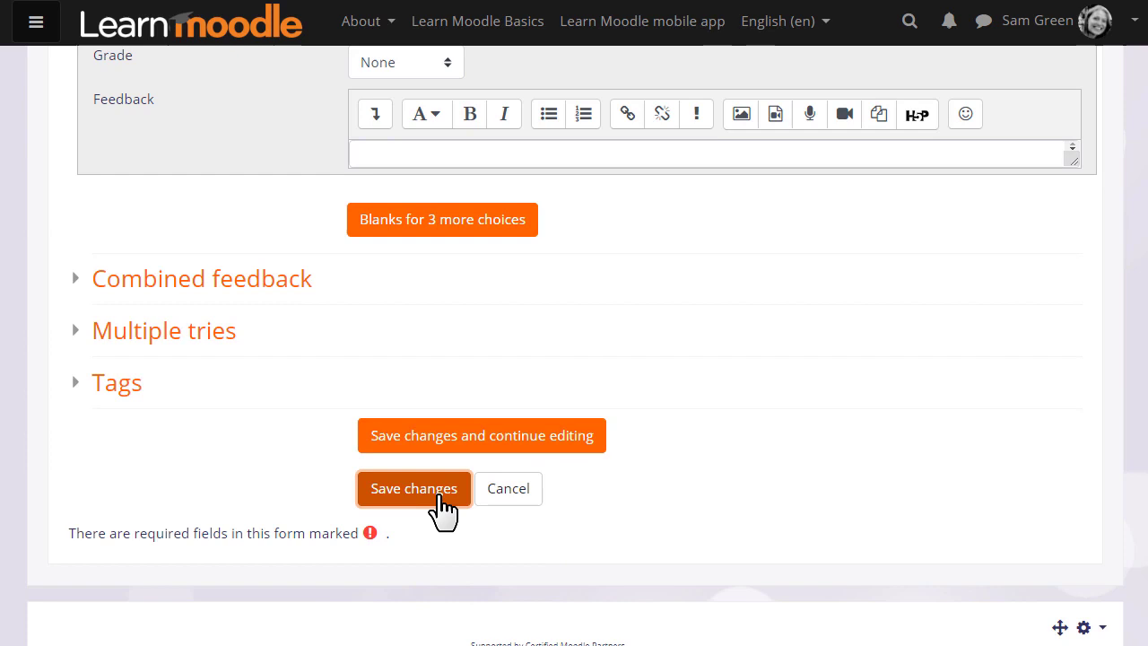
# Save the Bonjour question, then preview it as a student and close the preview.
pyautogui.click(434, 496)
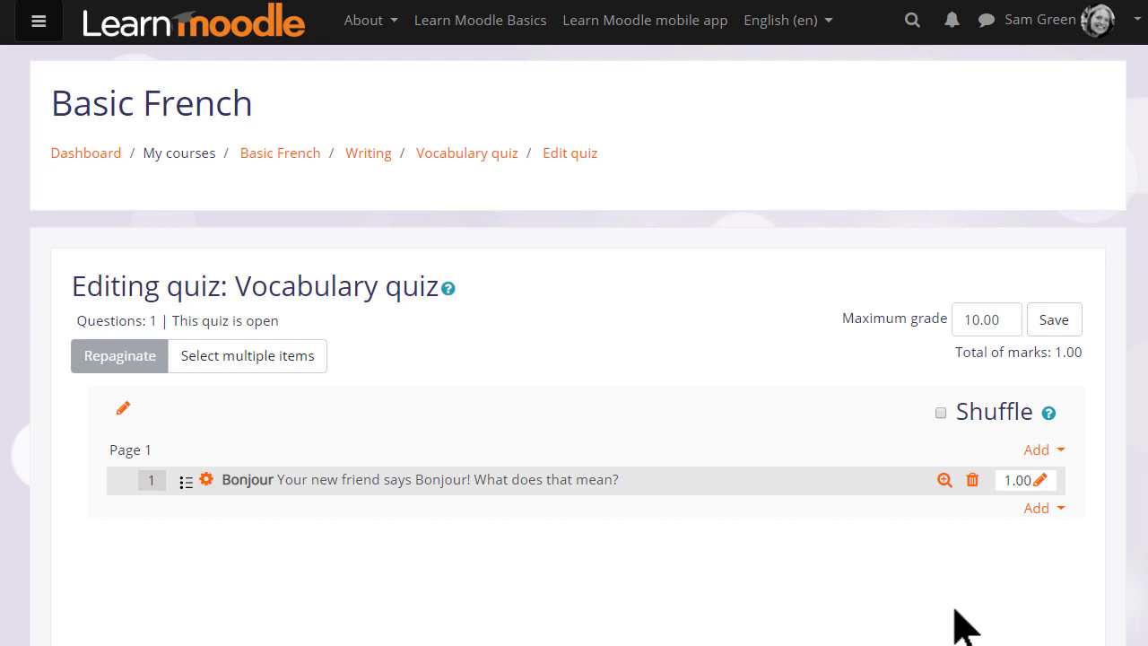
pyautogui.click(944, 480)
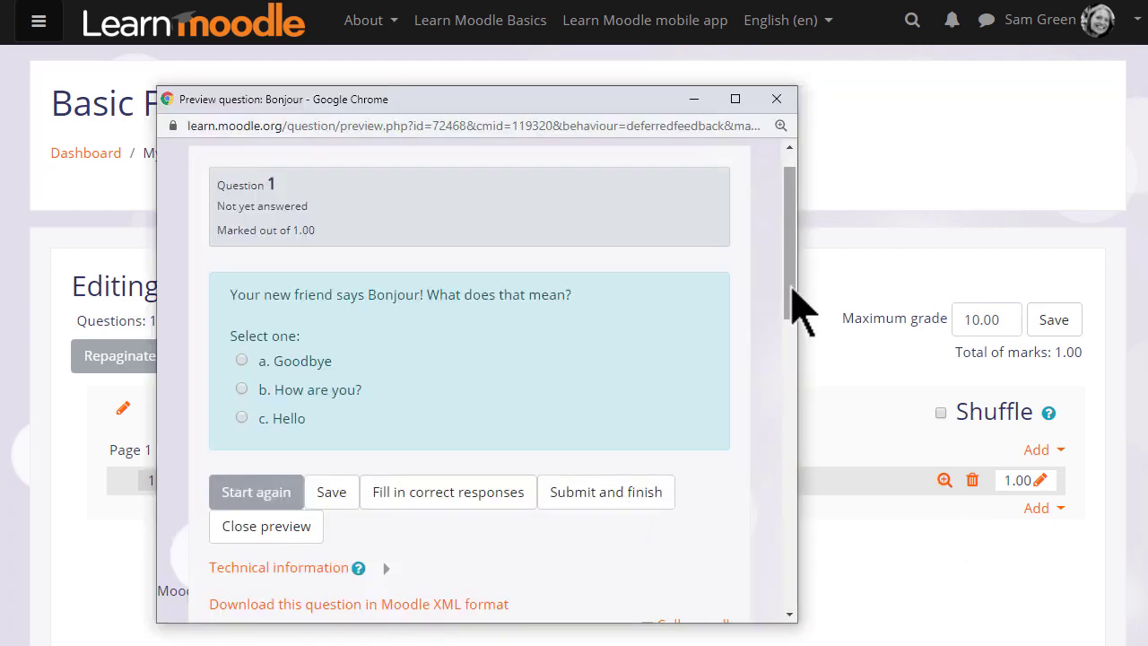
pyautogui.click(775, 101)
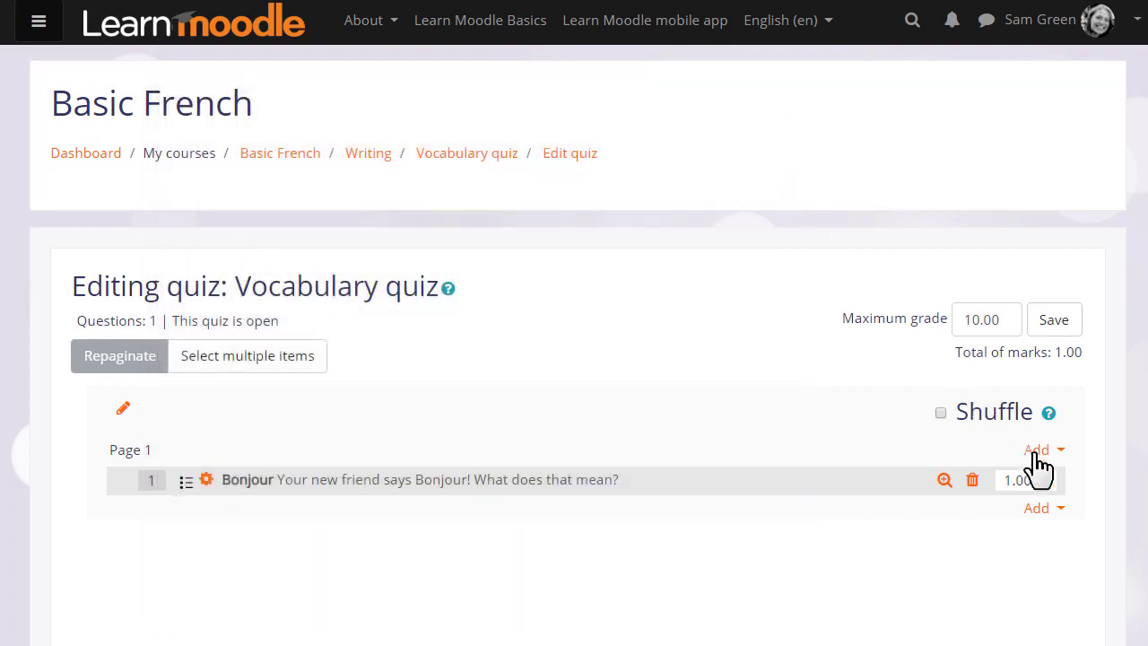
pyautogui.click(1065, 511)
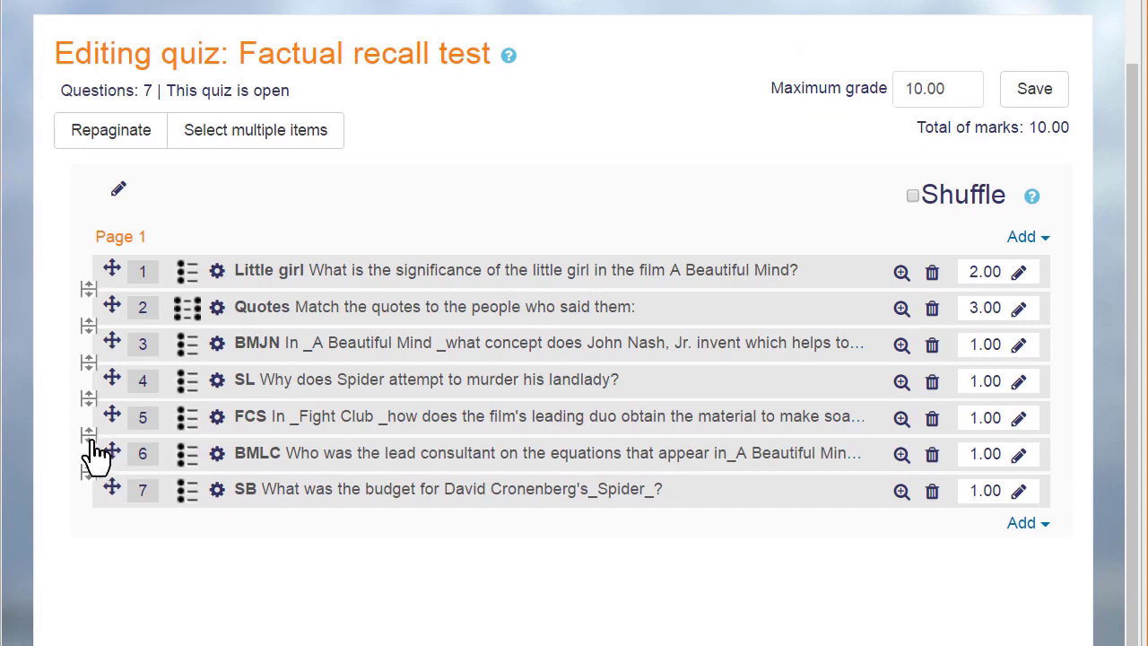
# Move BMLC to question 5, break the page after question 4, and add a section heading before Page 2.
pyautogui.moveTo(110, 452); pyautogui.dragTo(69, 418)
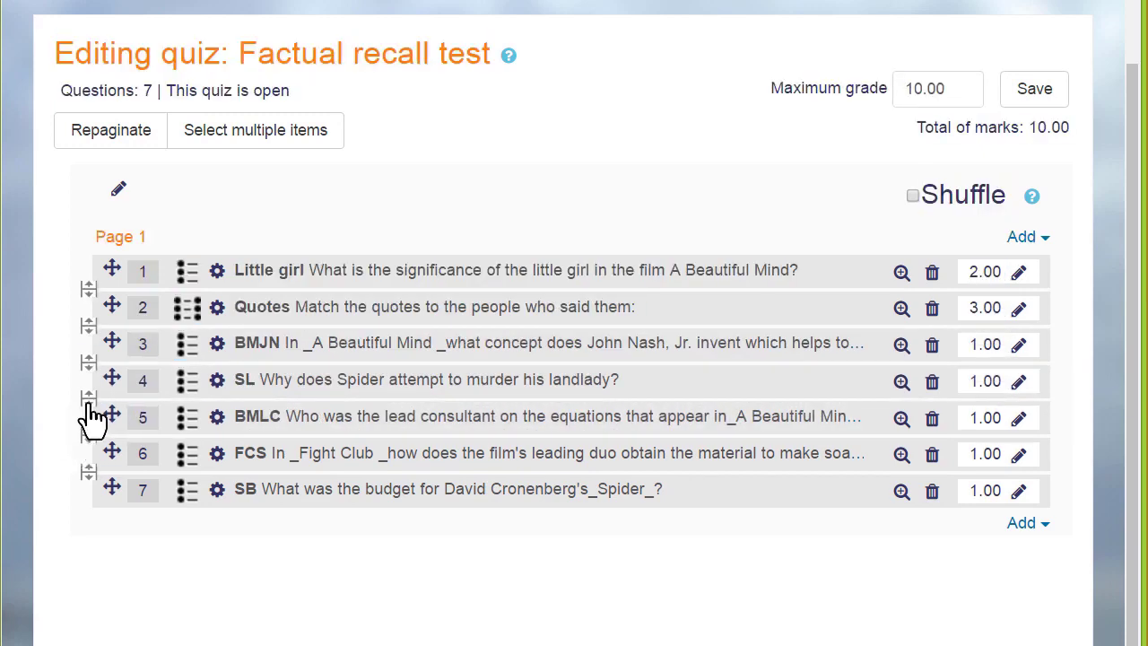
pyautogui.click(87, 404)
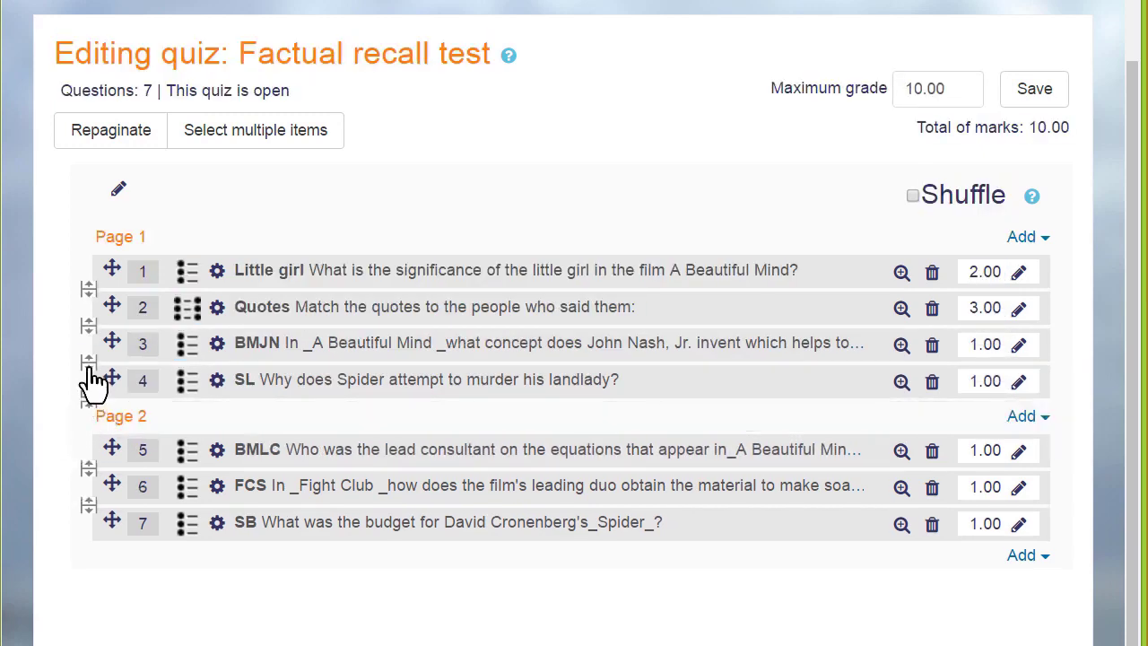
pyautogui.click(88, 363)
pyautogui.click(89, 362)
pyautogui.click(1044, 417)
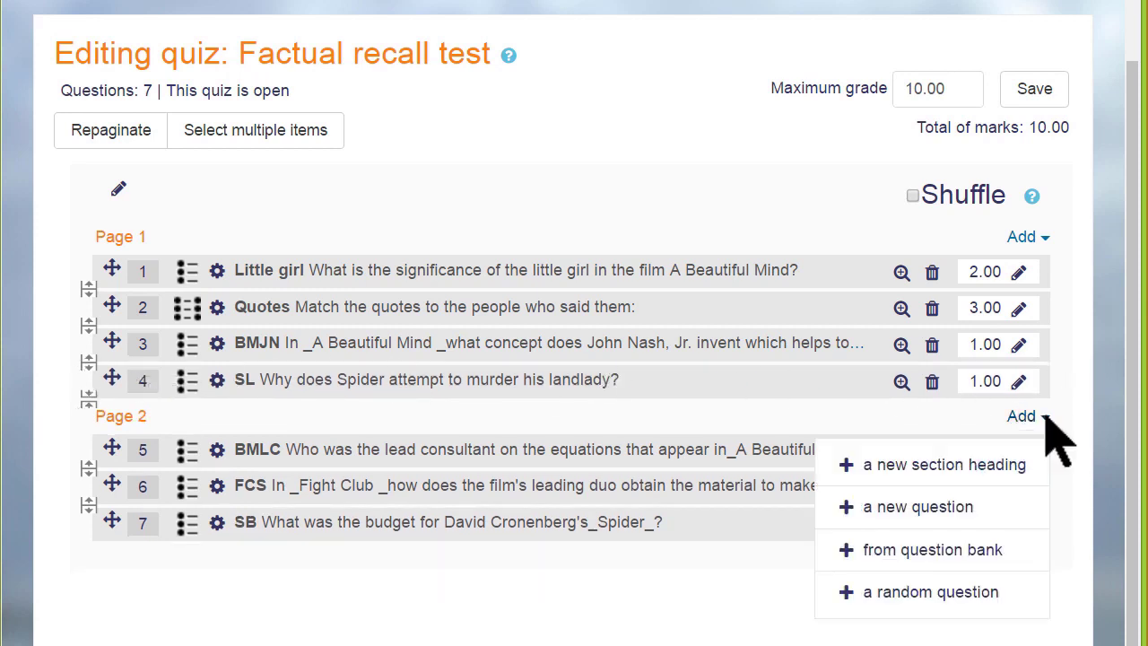
pyautogui.click(1011, 464)
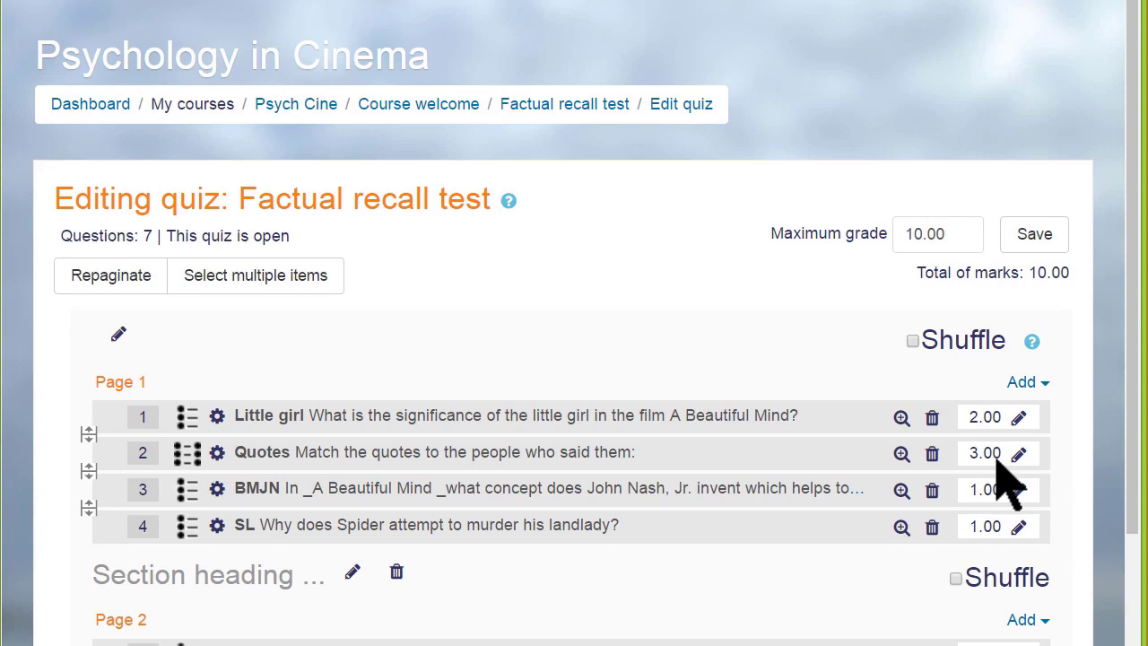